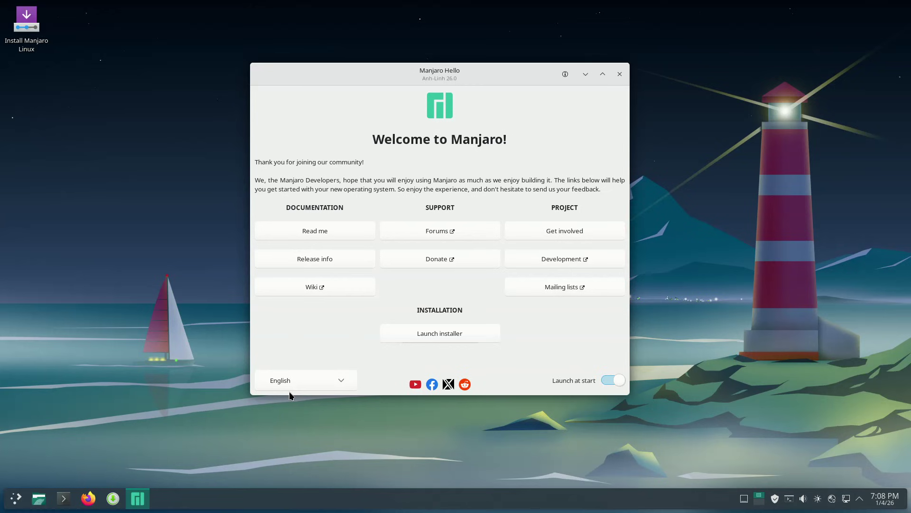
Step: Read the Manjaro Hello Read me page through to its end, and minimise and restore the window
left_click(346, 231)
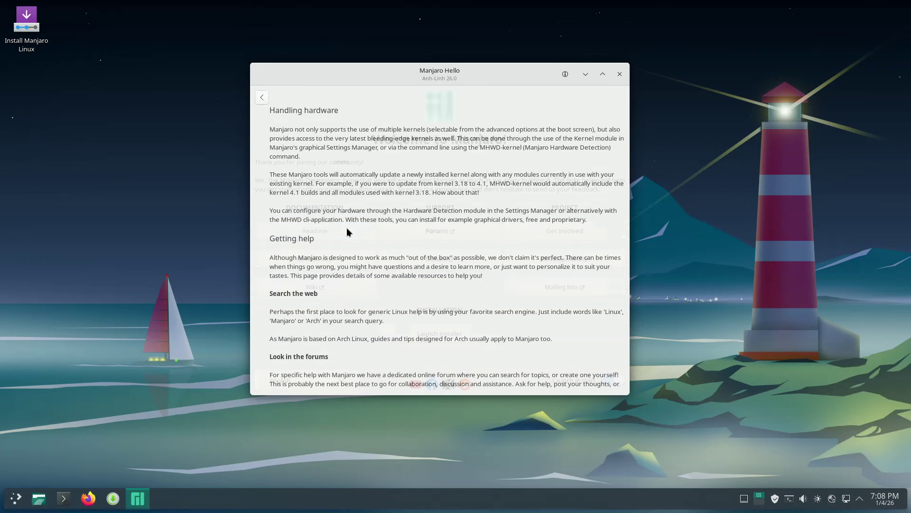
scroll(485, 263, "down", 4)
scroll(485, 263, "down", 4)
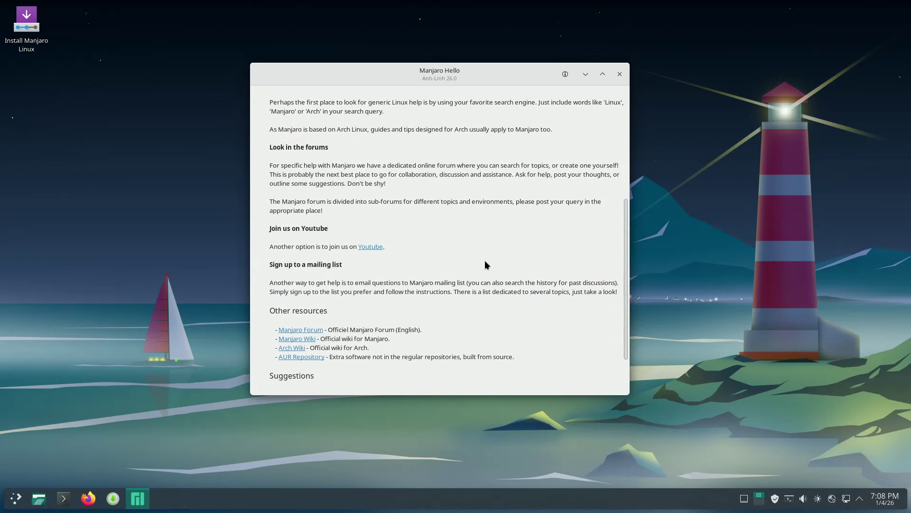
left_click(585, 76)
left_click(143, 501)
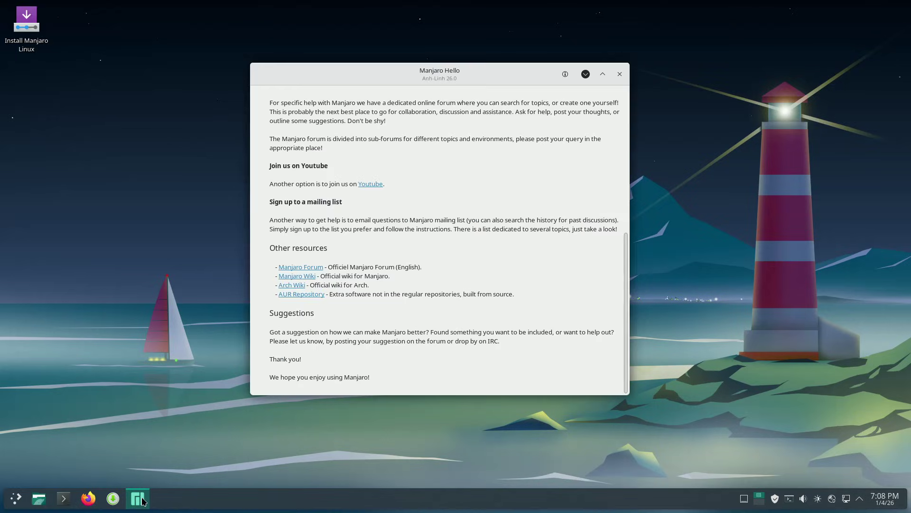
Step: View the version number in Manjaro Hello's About dialog, and close the dialog and the welcome window
left_click(564, 75)
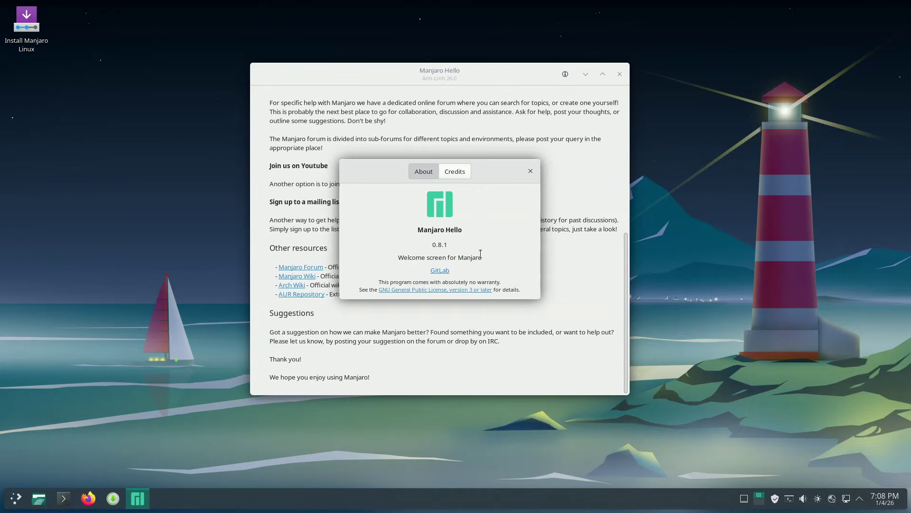
left_click_drag(448, 244, 380, 240)
left_click(530, 171)
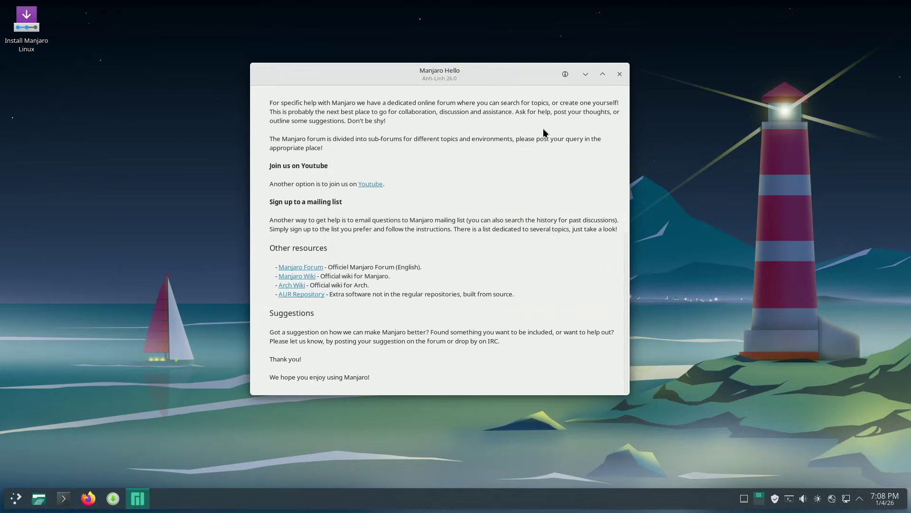
left_click(619, 74)
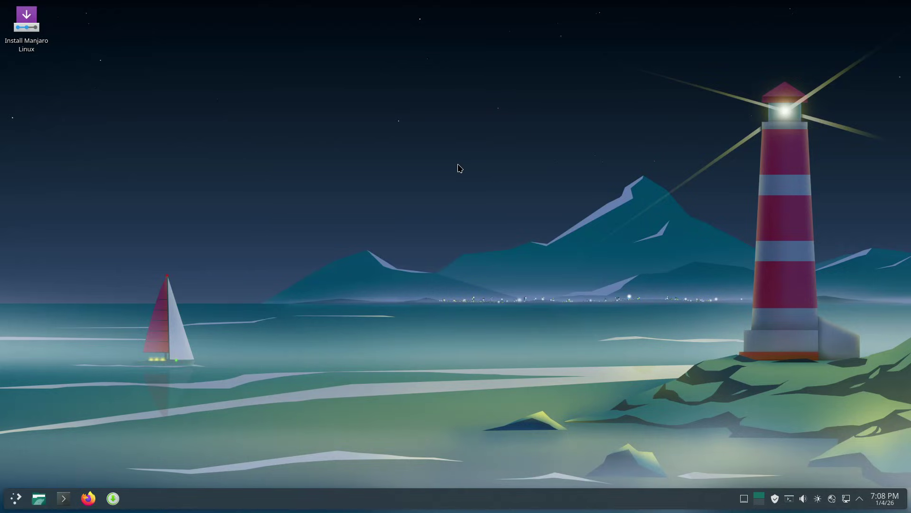
Step: Search the application launcher for "monitor", open System Monitor and move its window to the desktop's upper right corner
key("super")
type("monitor")
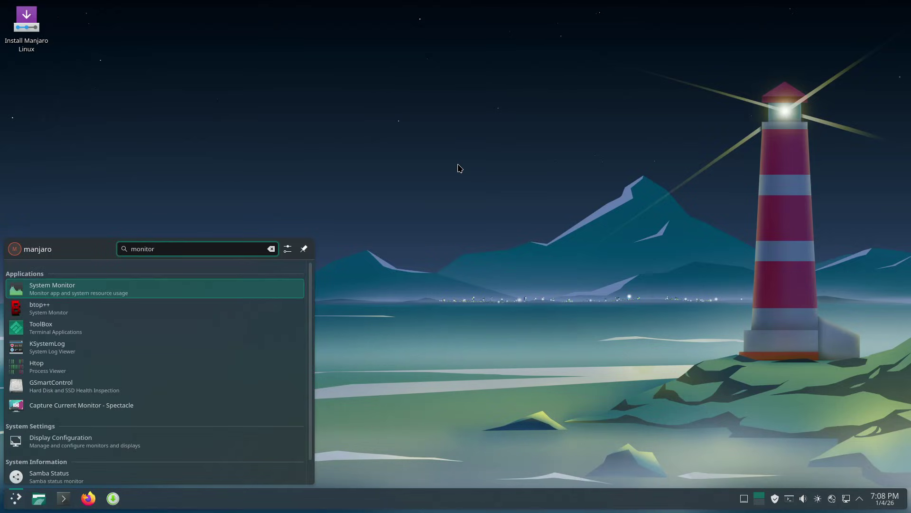
key("Return")
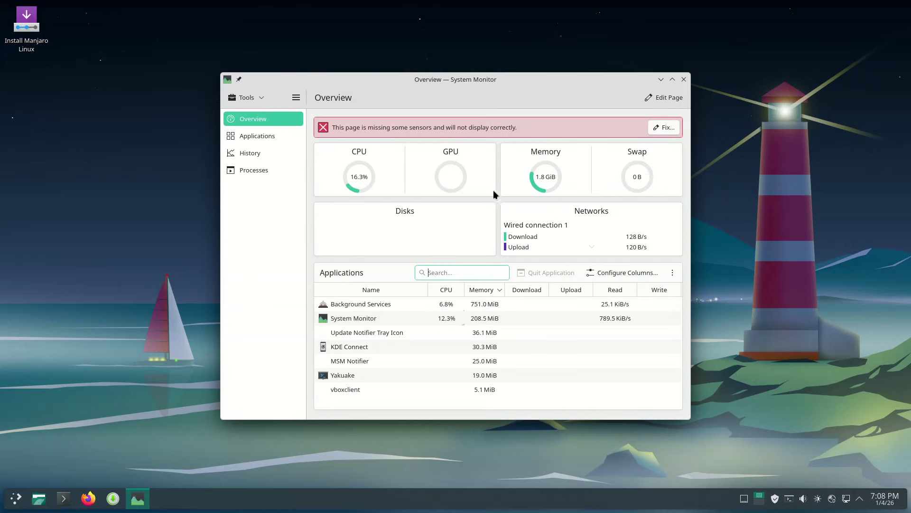
left_click_drag(456, 80, 655, 17)
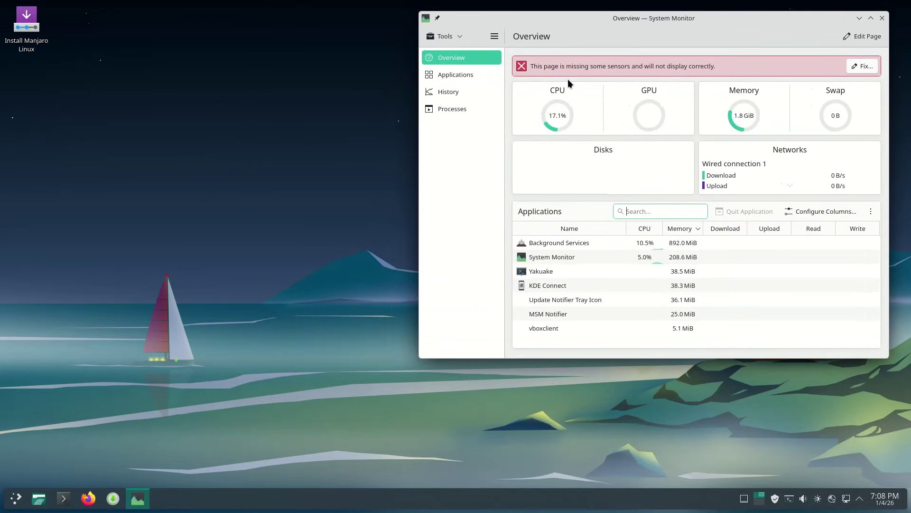
Step: Browse the applications in the launcher's categories from Development through Office
left_click(12, 502)
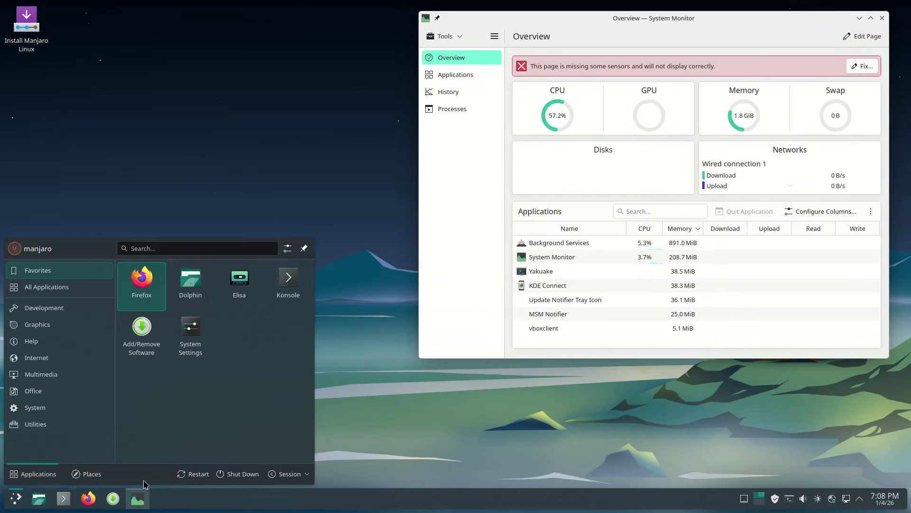
left_click(88, 311)
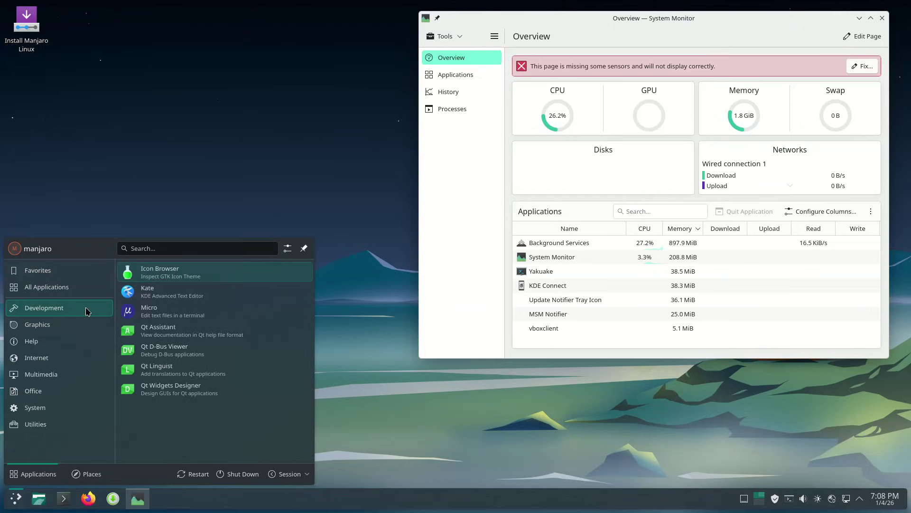
mouse_move(82, 329)
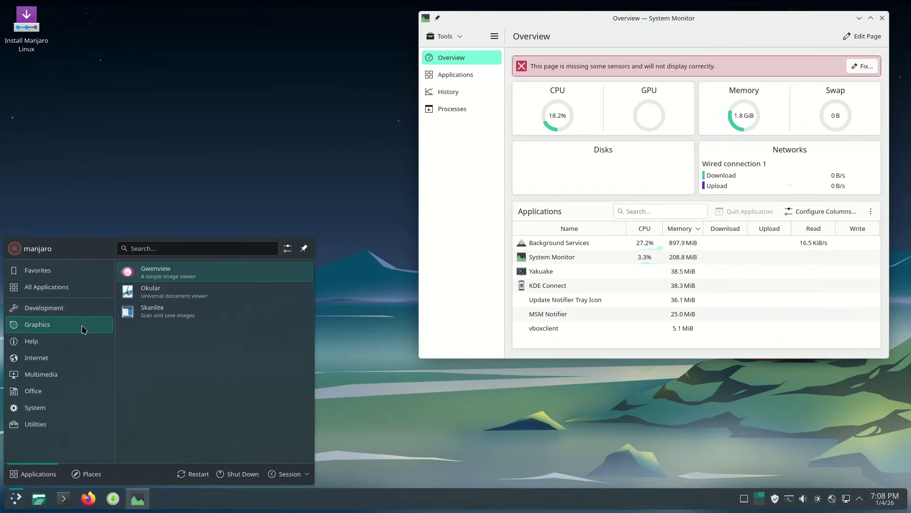
mouse_move(78, 346)
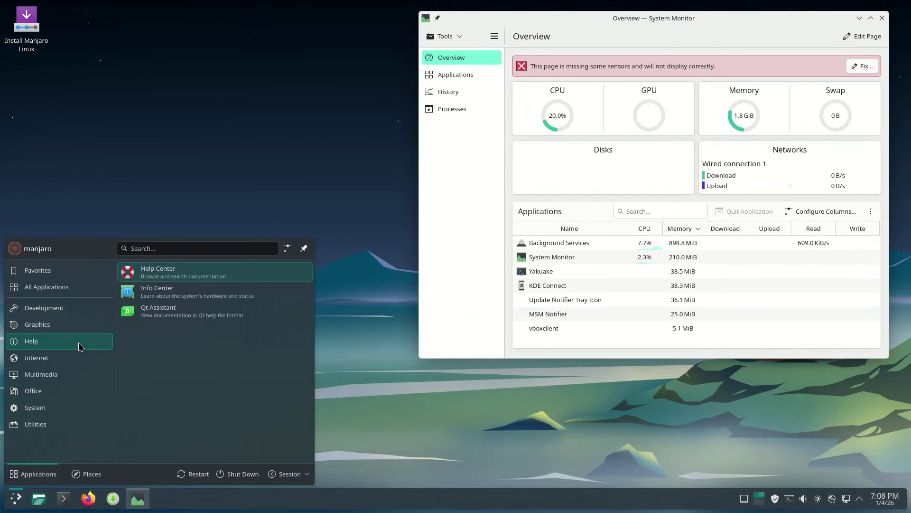
mouse_move(79, 364)
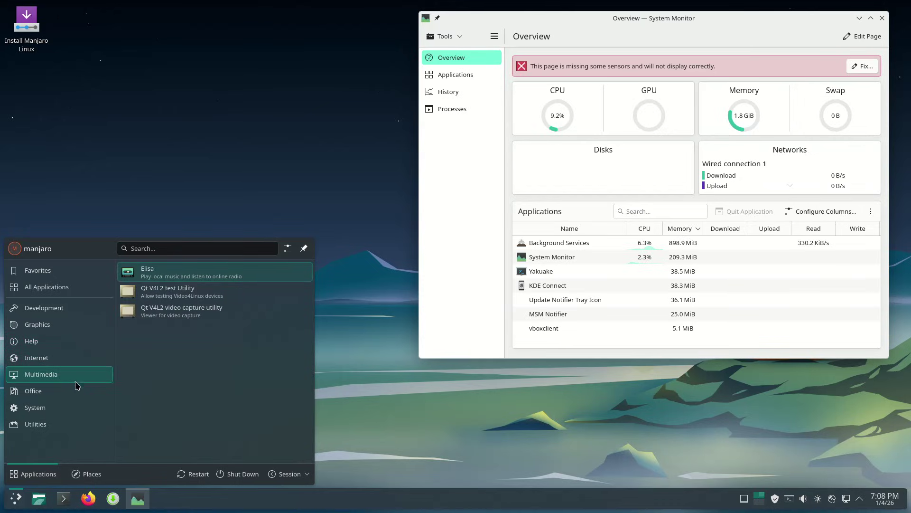
mouse_move(76, 390)
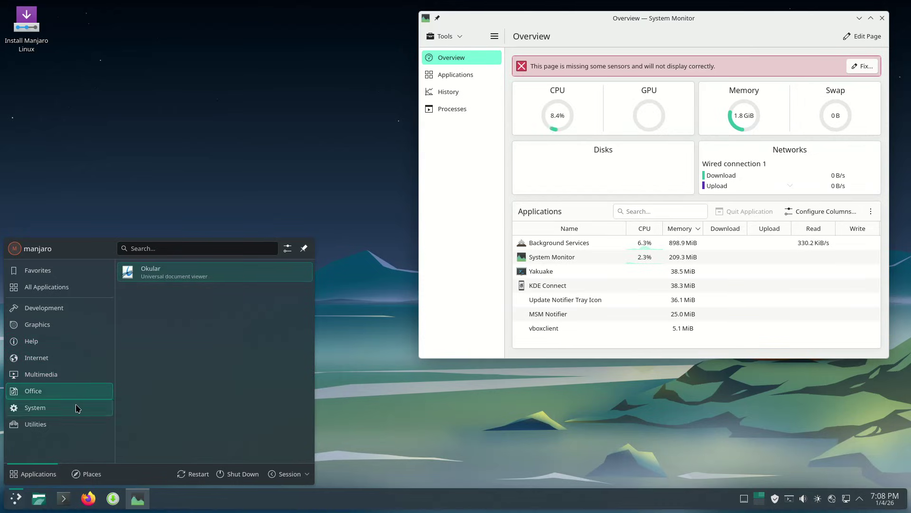
Step: Look through the full application lists of the launcher's System and Utilities categories
mouse_move(76, 410)
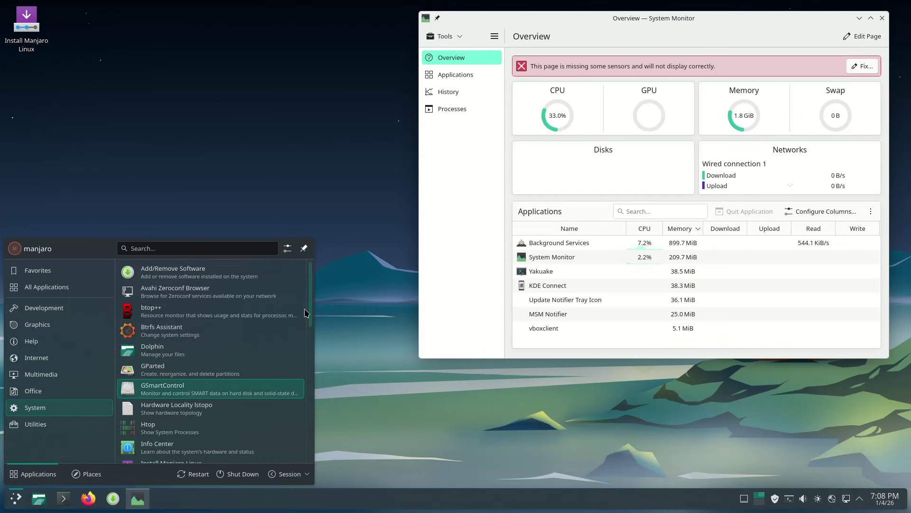
scroll(310, 312, "down", 1)
left_click_drag(312, 312, 311, 417)
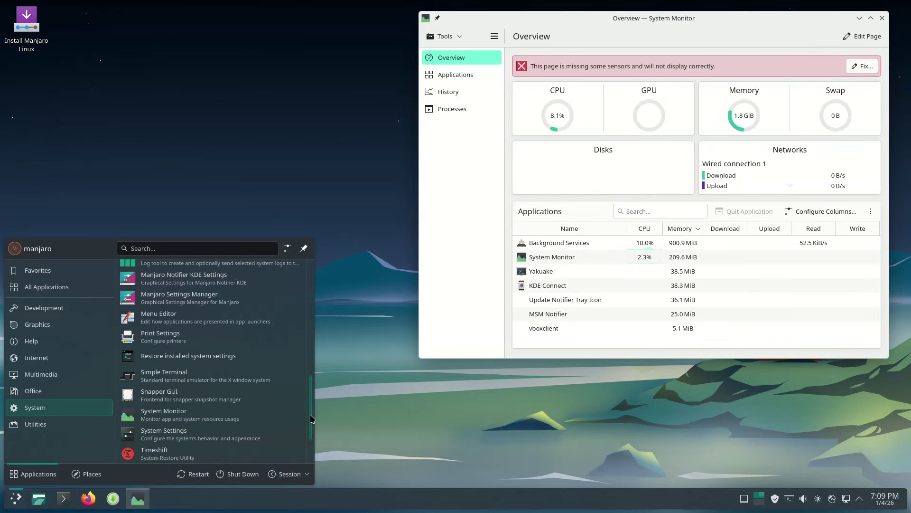
left_click_drag(311, 416, 311, 438)
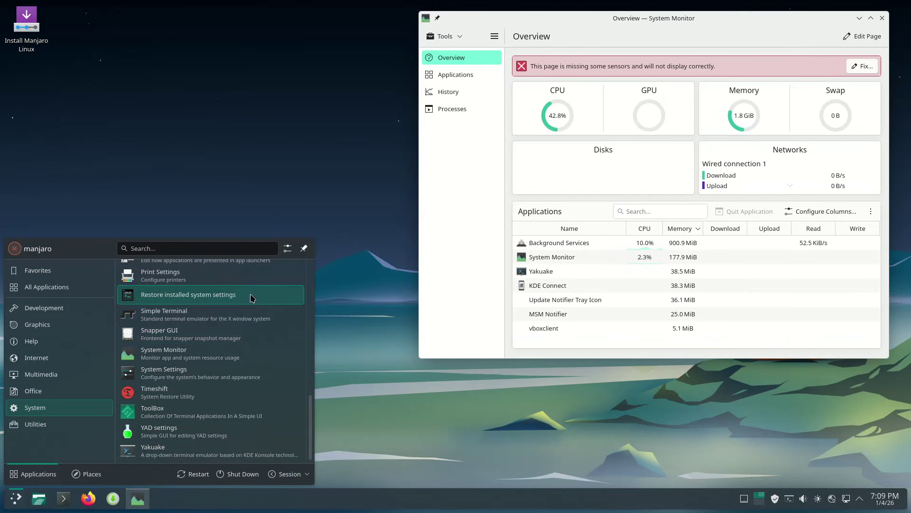
mouse_move(67, 424)
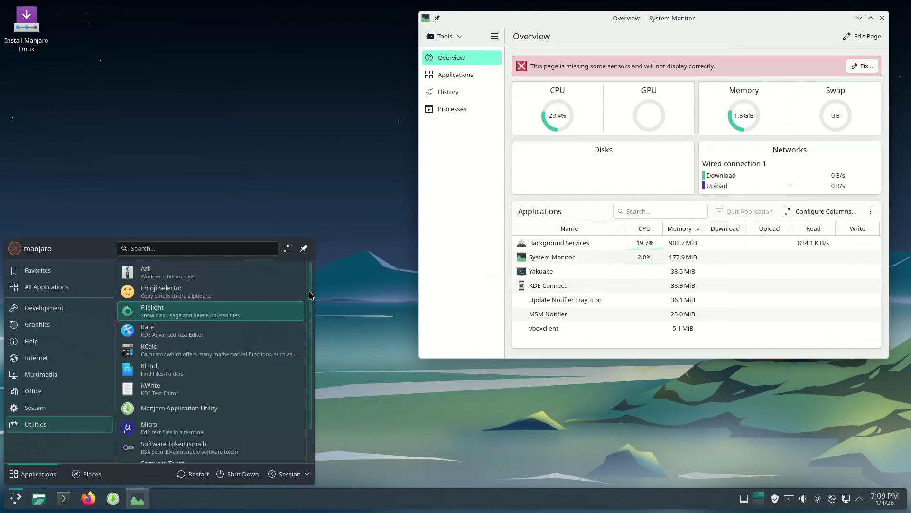
scroll(213, 360, "down", 2)
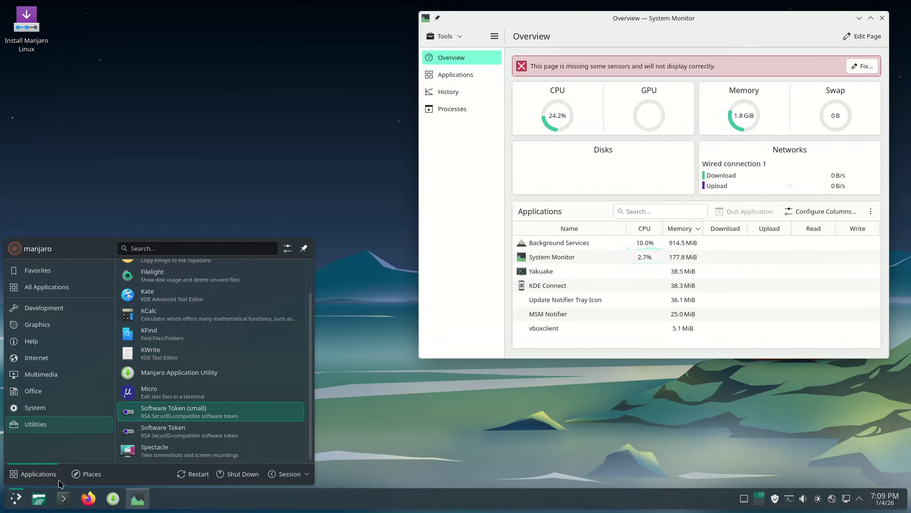
Step: Look through all the entries under Places in the launcher and close the launcher
left_click(78, 478)
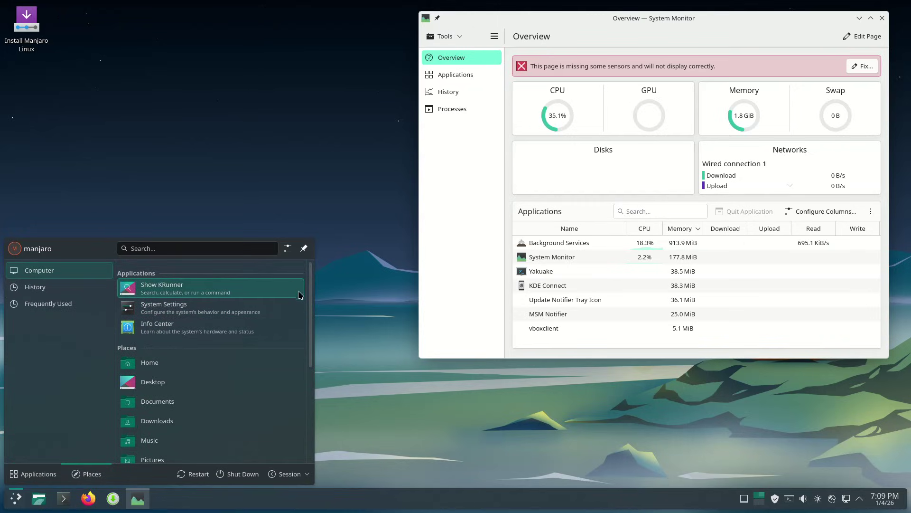
scroll(309, 309, "down", 5)
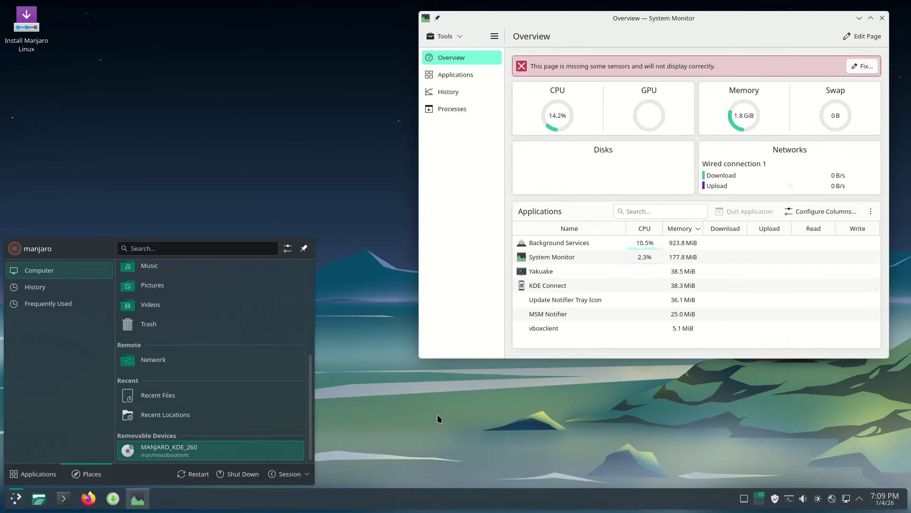
left_click(437, 476)
Step: Open the Dolphin file manager in the desktop's lower left area and try its view modes on the Home folder, returning to icons
left_click(39, 498)
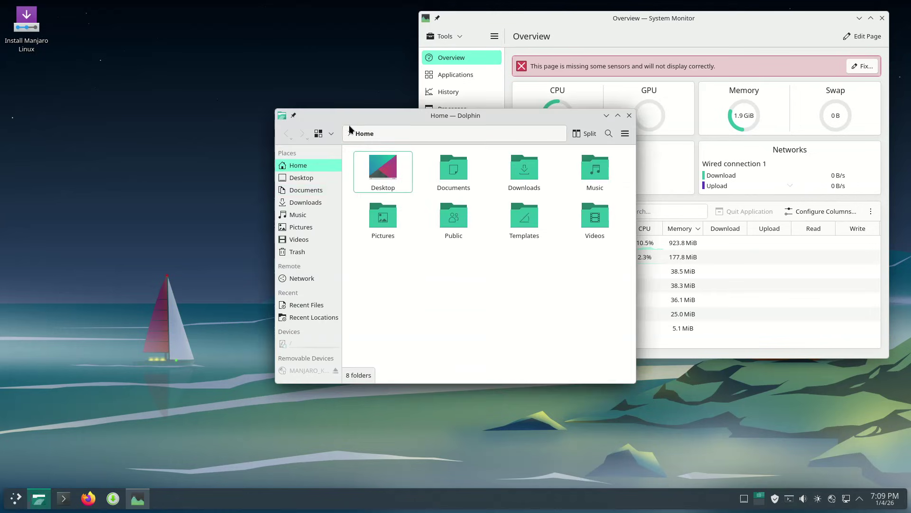
left_click_drag(368, 130, 105, 214)
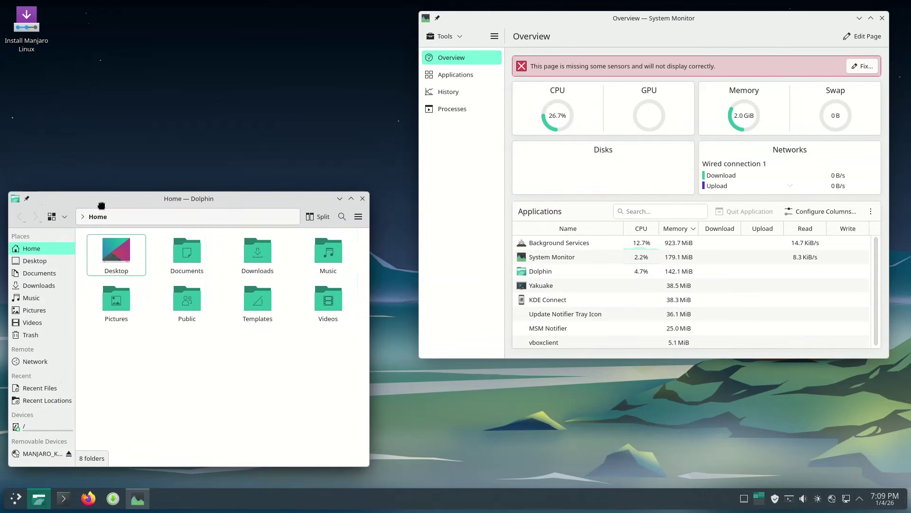
left_click(56, 215)
left_click(56, 215)
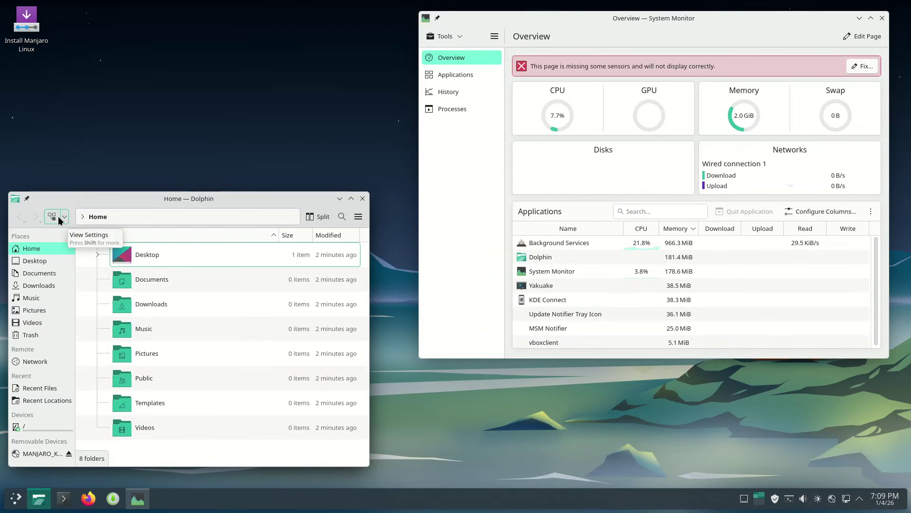
left_click(55, 216)
left_click(64, 217)
left_click(81, 375)
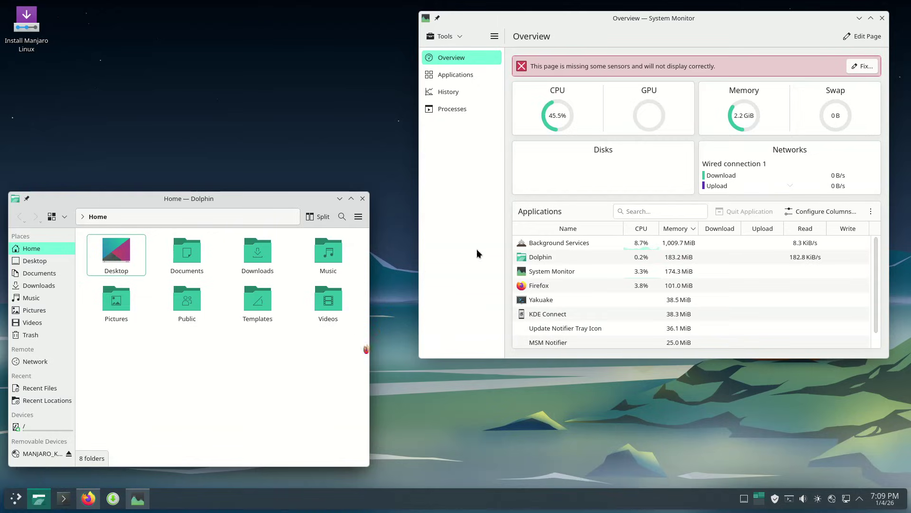
Step: Close System Monitor and view the About Firefox information from the browser's help options
left_click(882, 18)
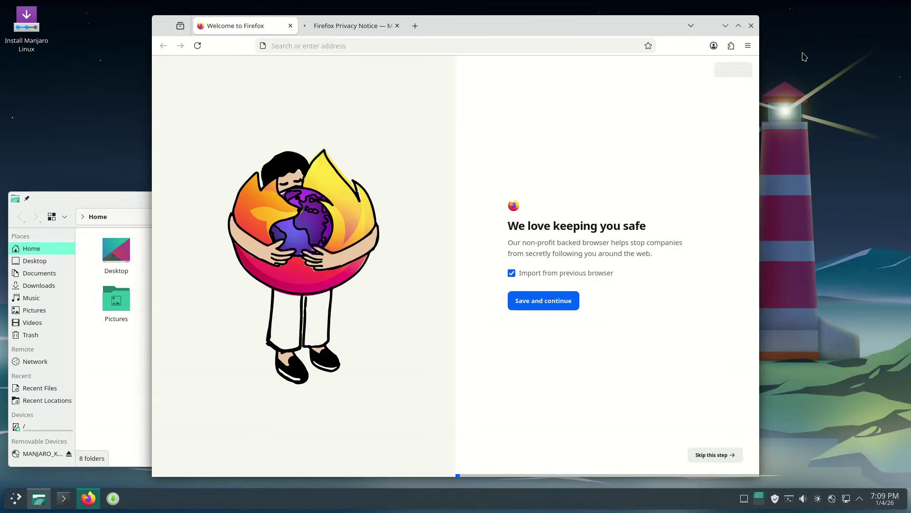
left_click(747, 47)
left_click(642, 353)
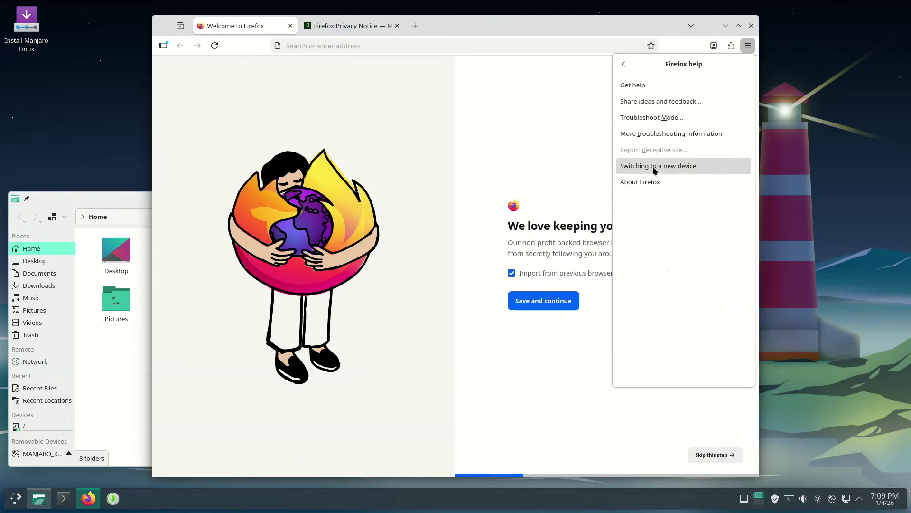
left_click(653, 182)
left_click(622, 158)
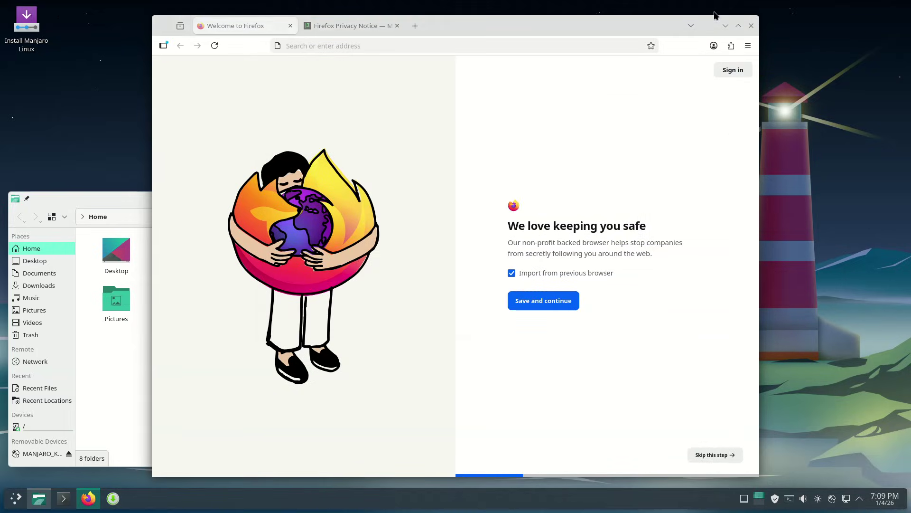
Step: Close the Firefox and Dolphin windows to clear the desktop
left_click(751, 26)
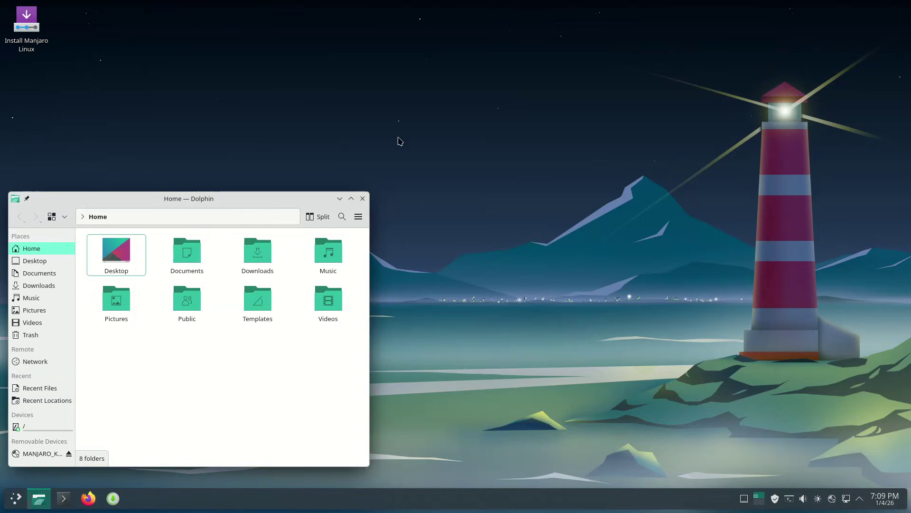
left_click(363, 198)
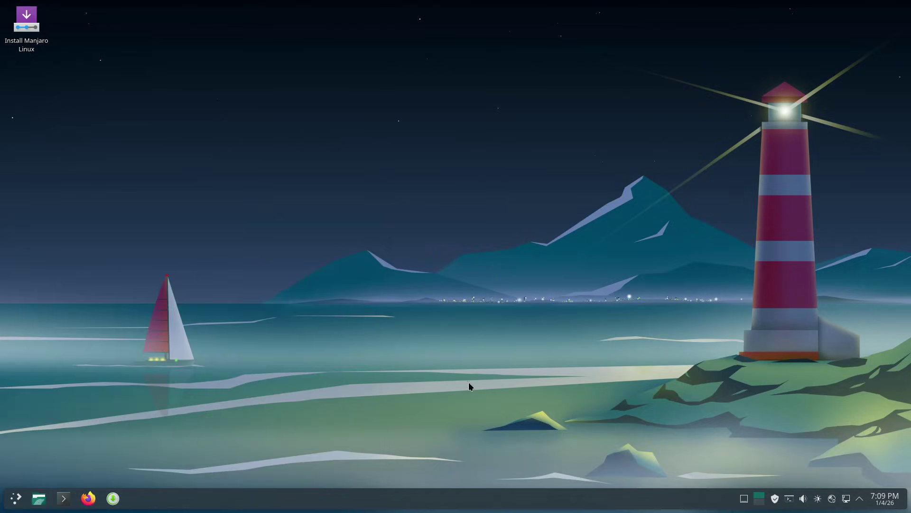
Step: Open the drop-down terminal and view the audio volume, brightness and colour, disks and devices, and calendar pop-ups
left_click(789, 498)
left_click(803, 498)
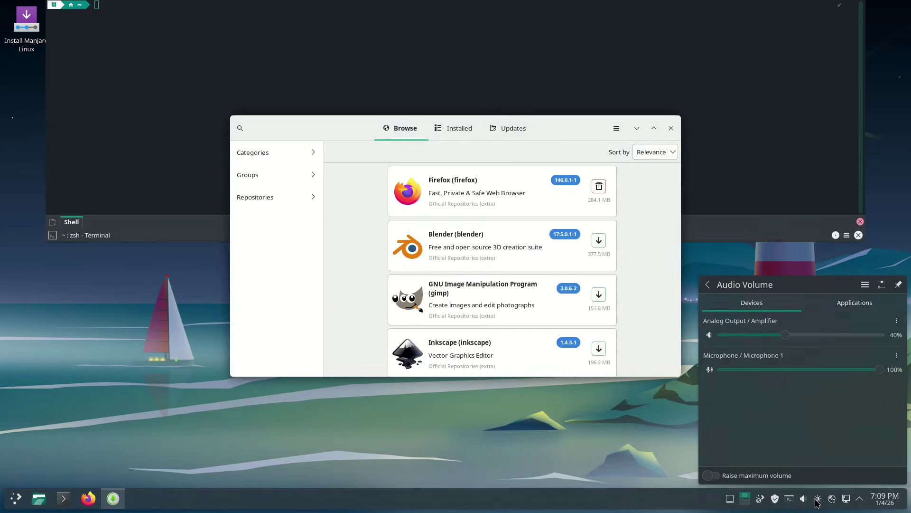
left_click(817, 500)
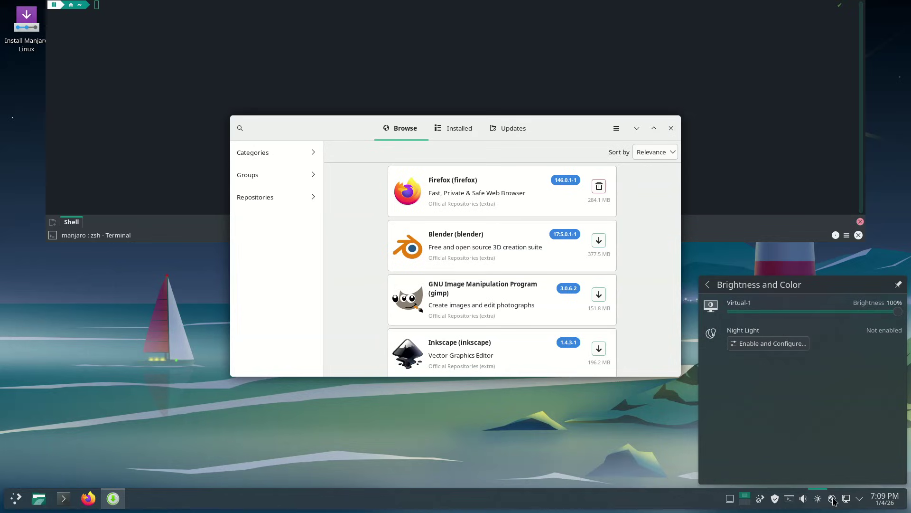
left_click(833, 501)
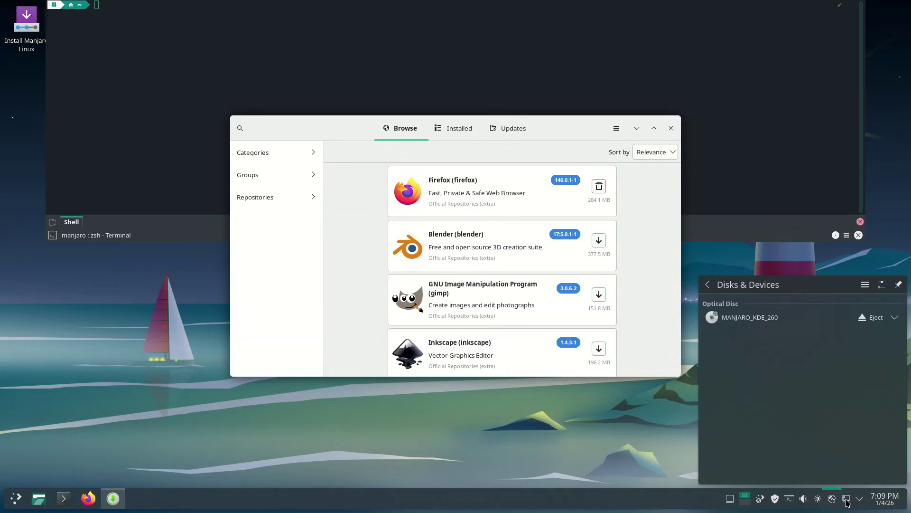
left_click(847, 500)
left_click(883, 502)
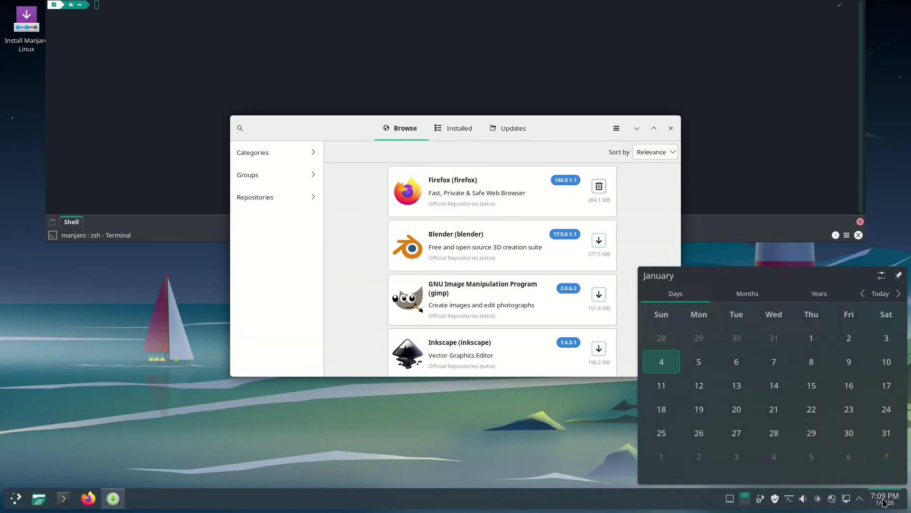
Step: Dismiss the calendar and view the software manager's Installed and Updates pages, returning to Browse
left_click(884, 502)
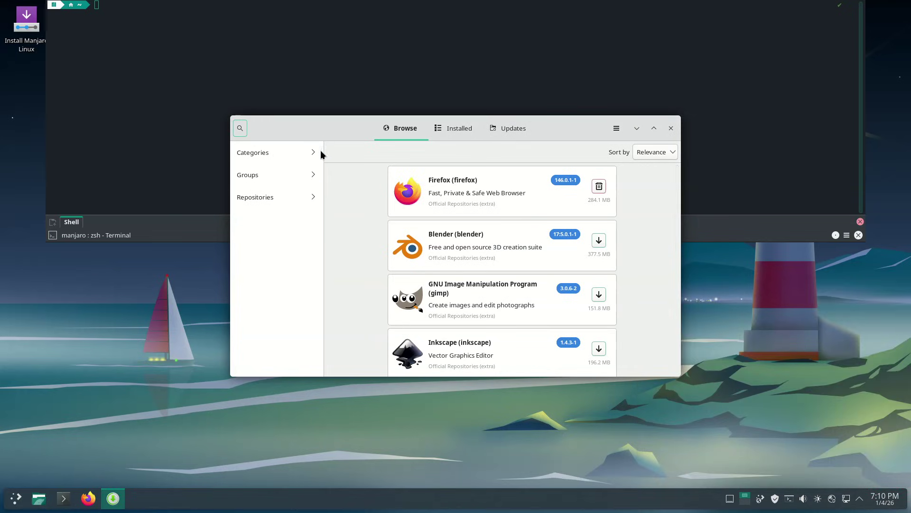
left_click(446, 135)
left_click(506, 130)
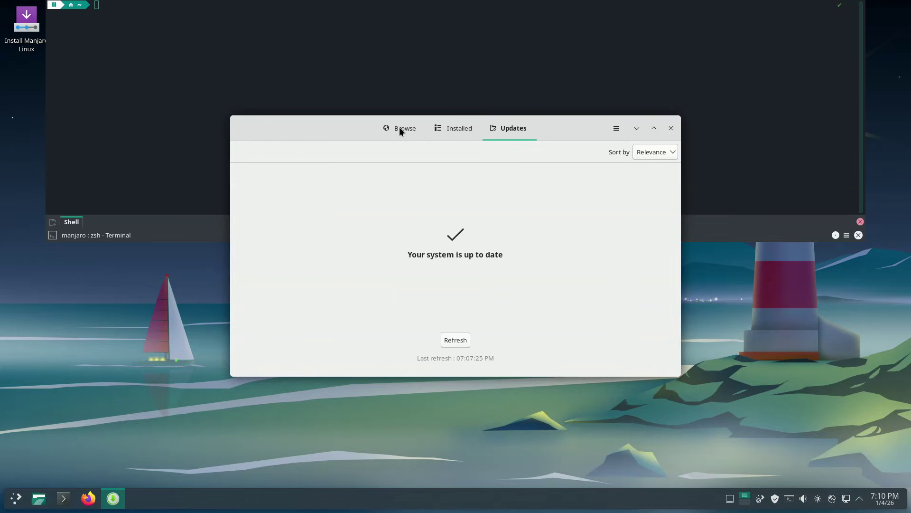
left_click(400, 128)
Step: View Pamac's About information, and close the software manager window
left_click(616, 128)
left_click(617, 238)
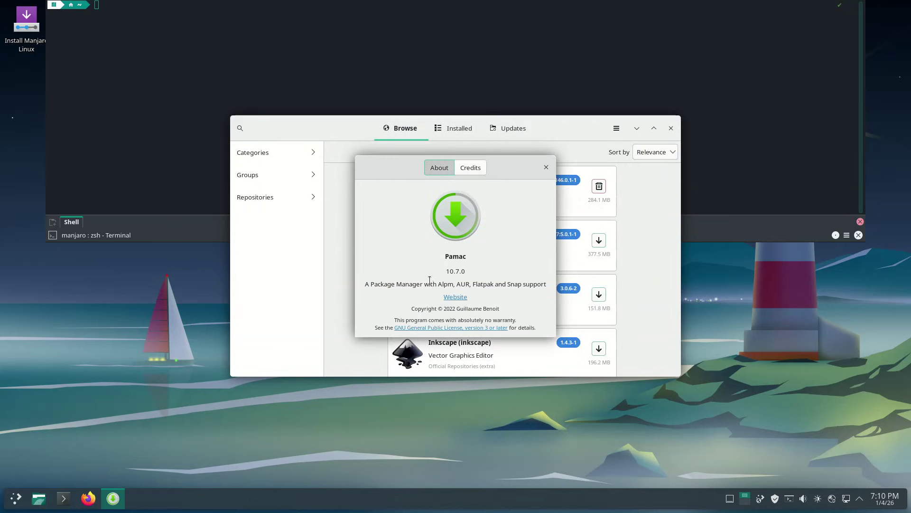
left_click(546, 167)
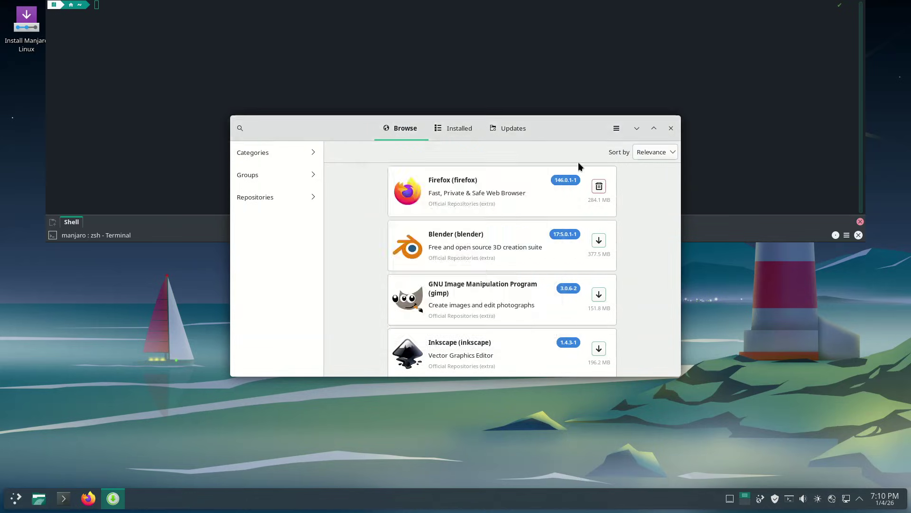
left_click(669, 129)
Step: View the desktop's icon options, including sorting and sort alignment, and dismiss them without changing anything
right_click(179, 262)
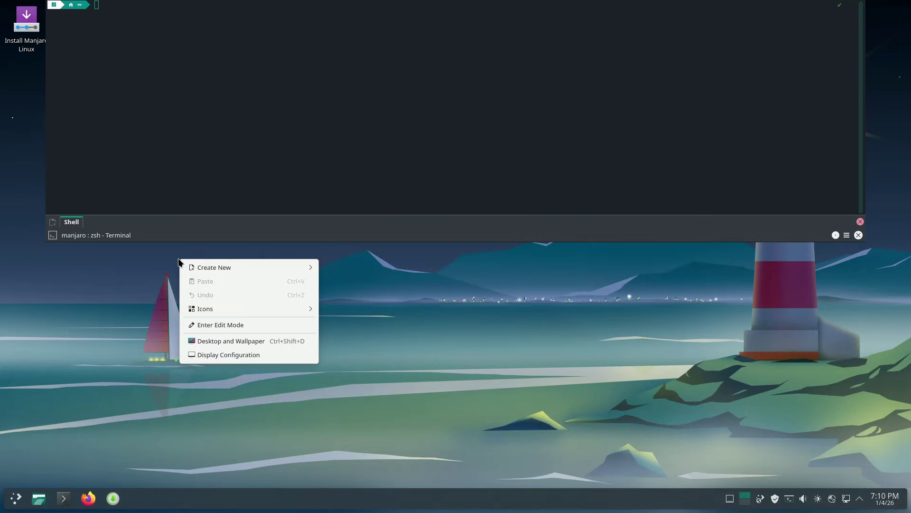
mouse_move(272, 308)
mouse_move(364, 309)
mouse_move(376, 352)
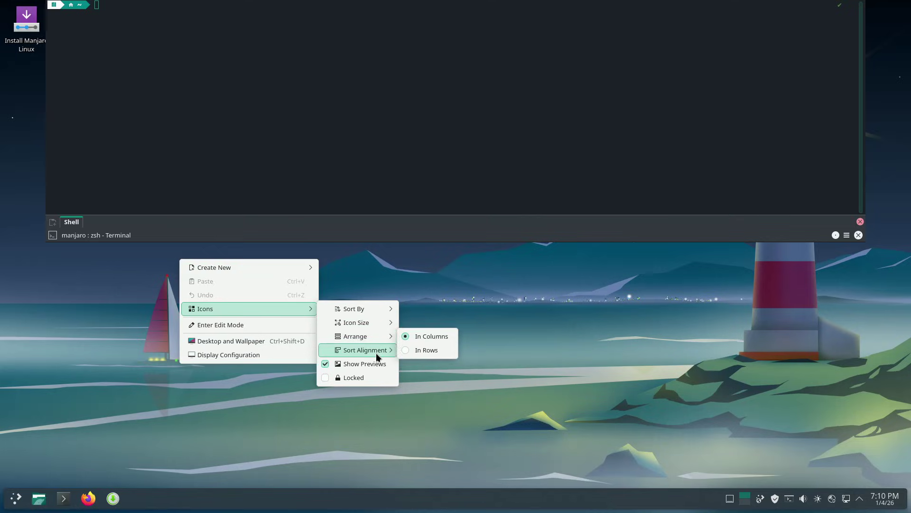
left_click(122, 441)
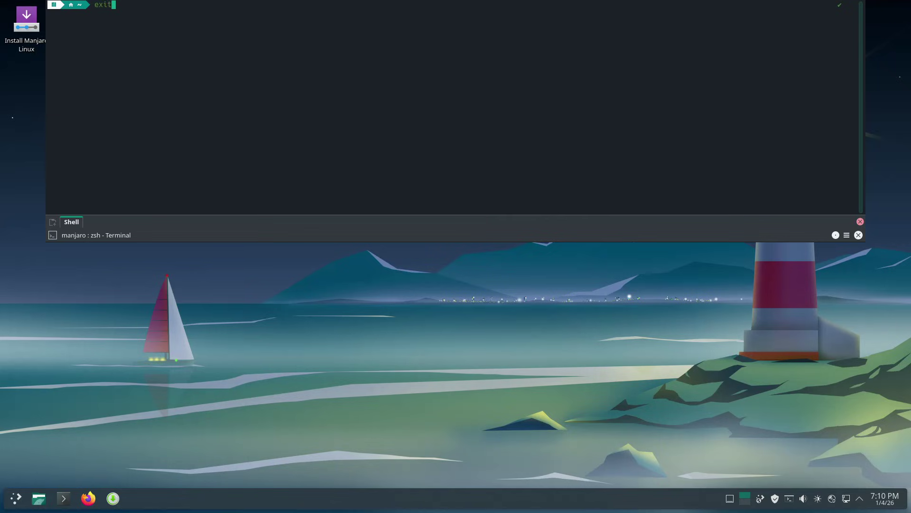
Step: Close the drop-down terminal with the exit command and take the virtual machine out of full-screen mode
key("Return")
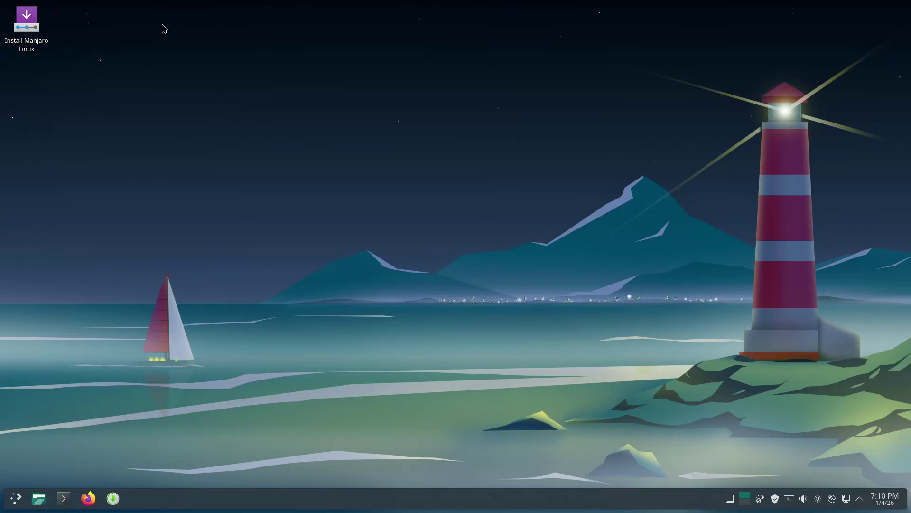
key("Control_R+f")
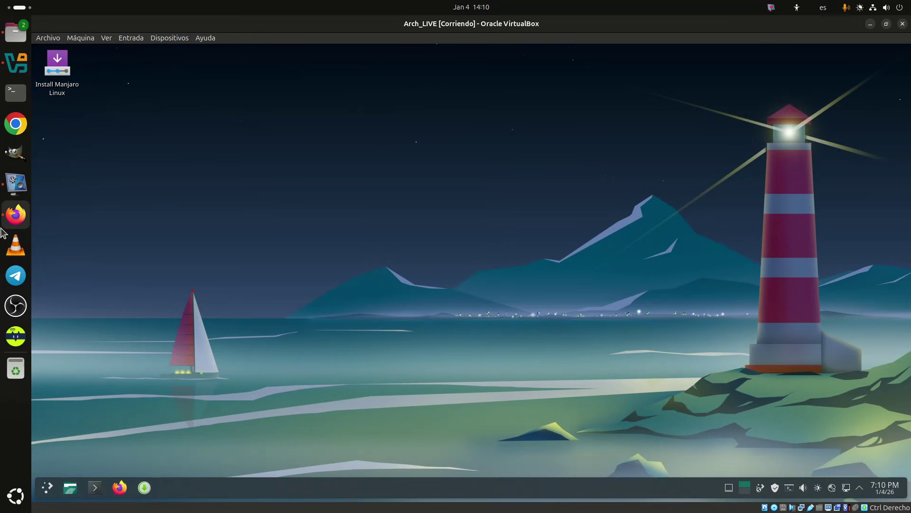
Step: Switch to vokoscreenNG to pause the recording, and play the newest generated audio on the Speechma page
left_click(15, 182)
left_click(605, 404)
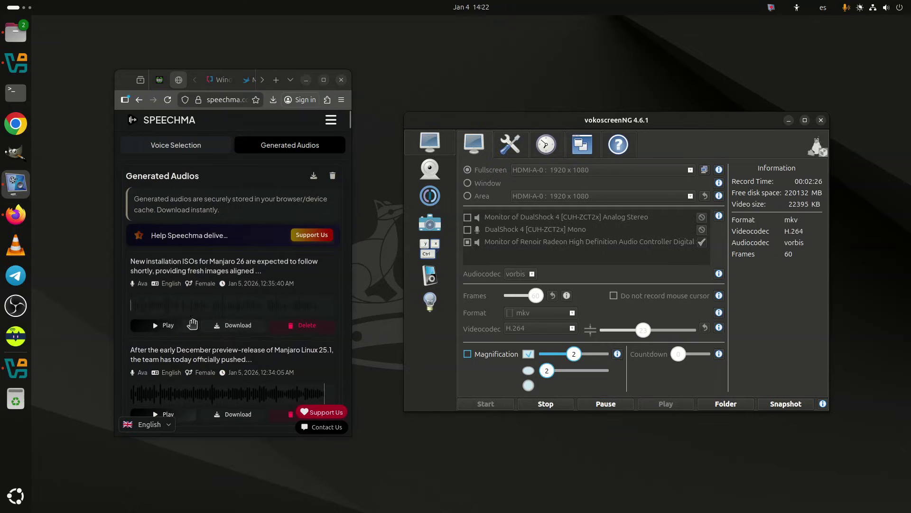
left_click(163, 327)
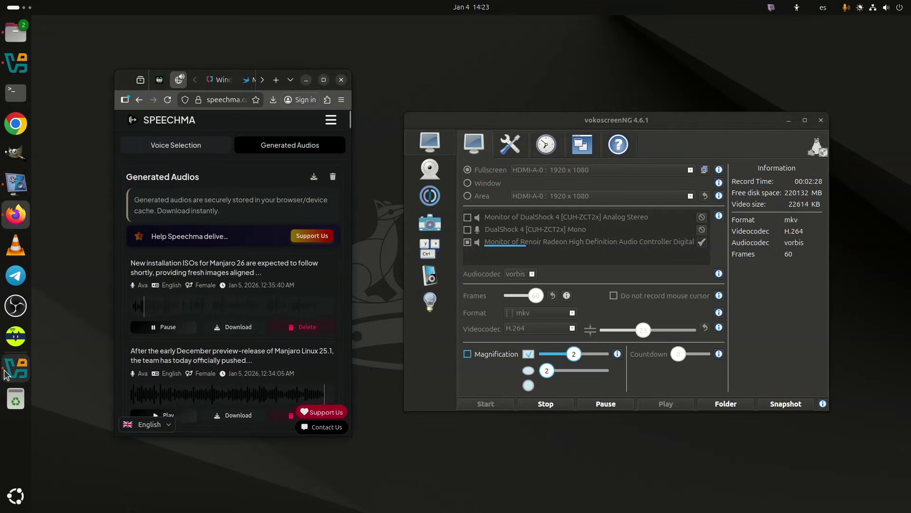
Step: Switch to the Arch_LIVE VirtualBox window and confirm changing it to full-screen mode
left_click(15, 368)
left_click(107, 38)
left_click(138, 51)
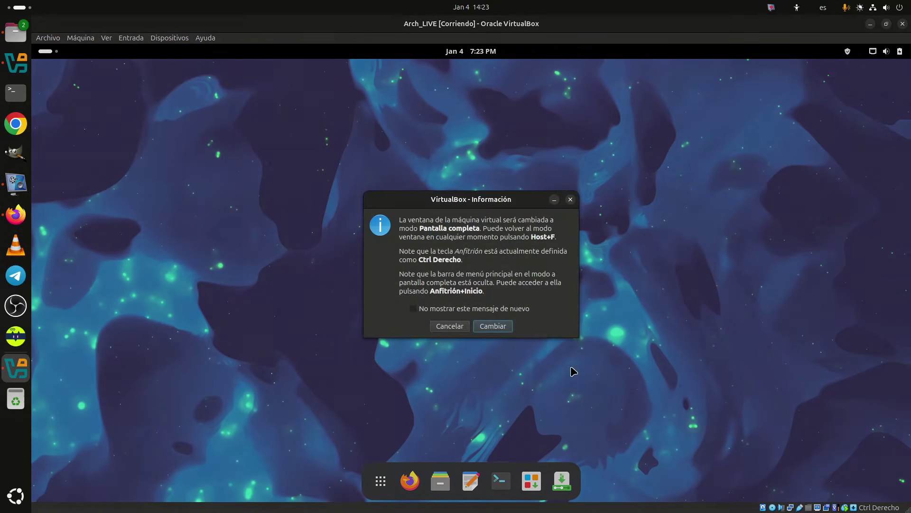
left_click(484, 326)
left_click(235, 316)
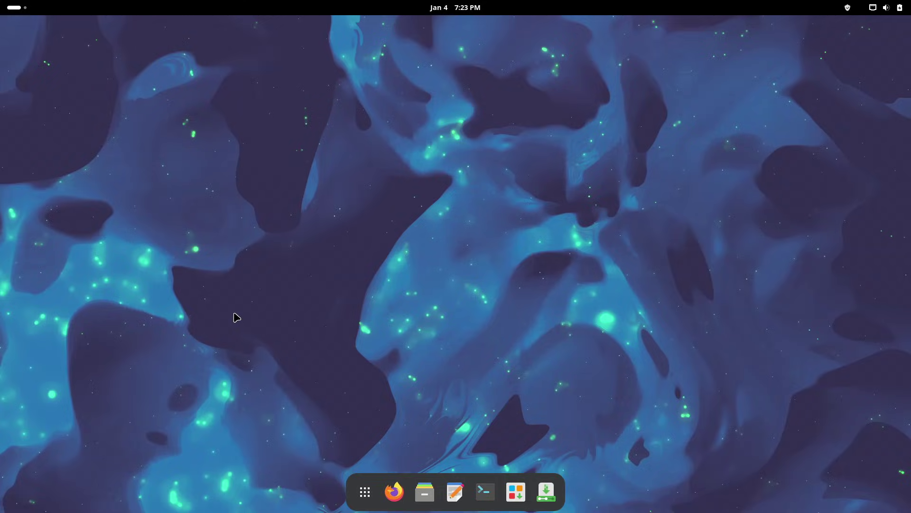
Step: Search for "monitor", open System Monitor to view the resource use, and close it
key("super")
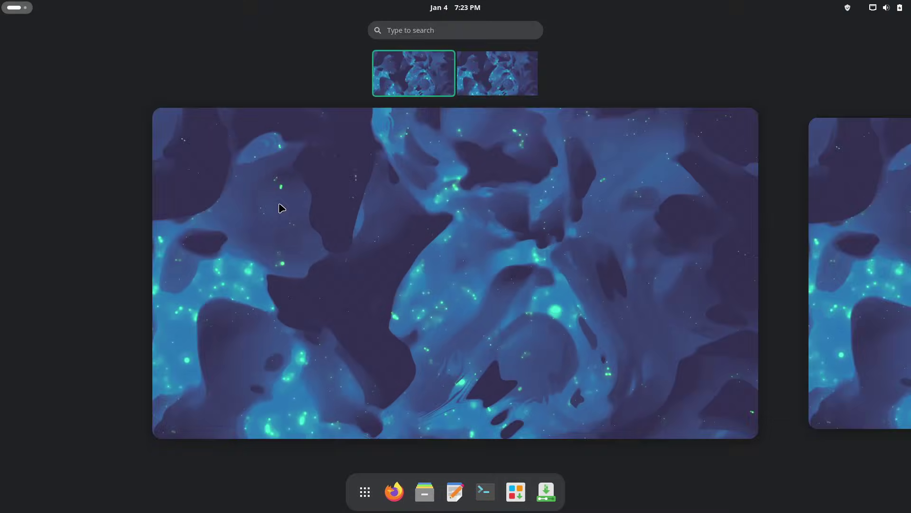
type("monitor")
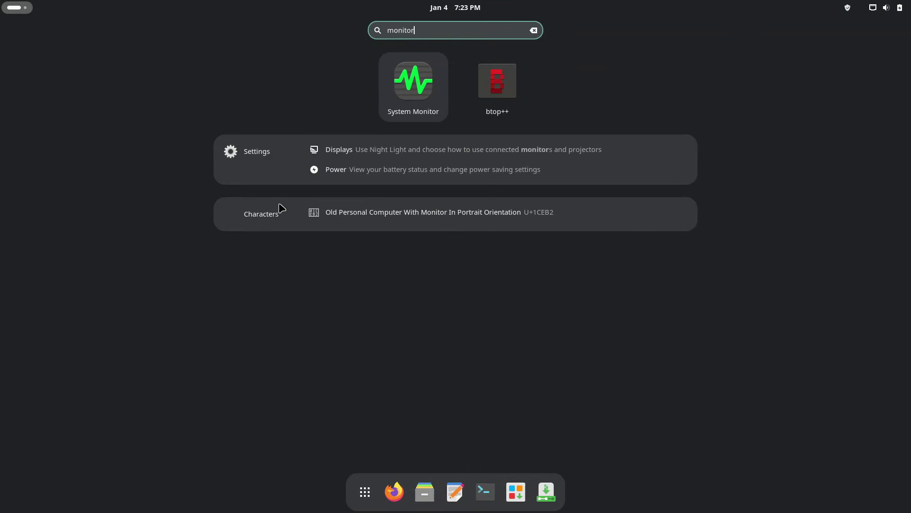
key("Return")
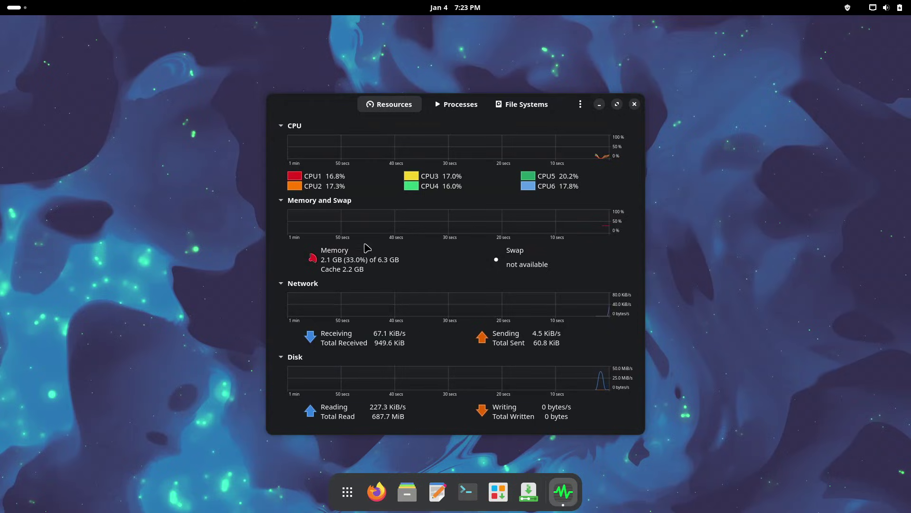
left_click(634, 104)
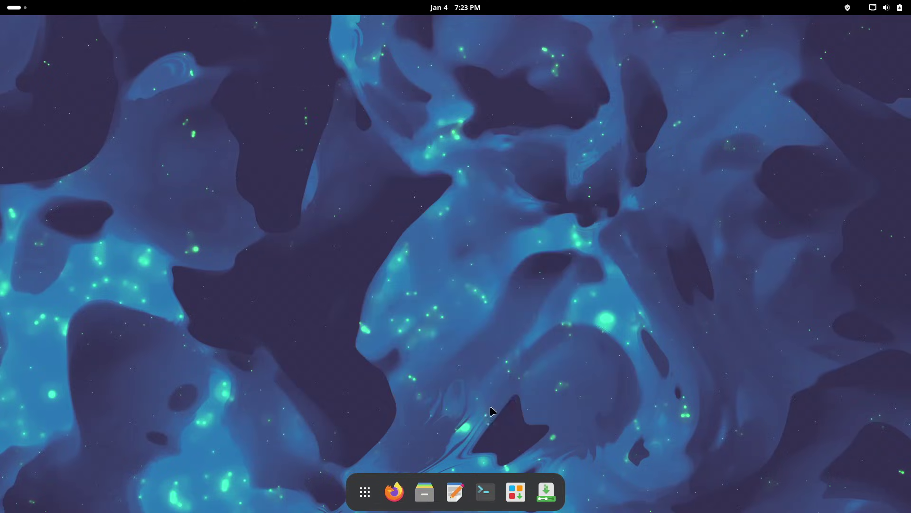
Step: Open Files on the Home folder and look at its view options and About information
left_click(418, 488)
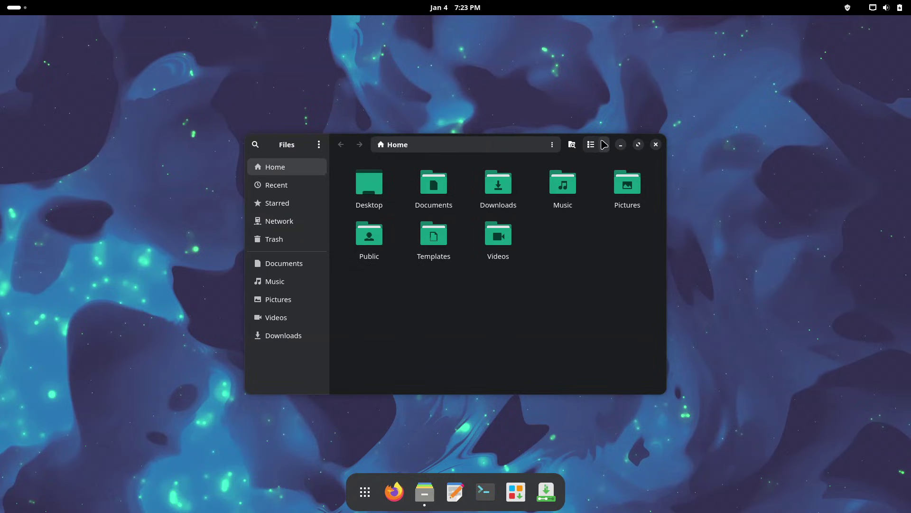
left_click(604, 145)
left_click(561, 212)
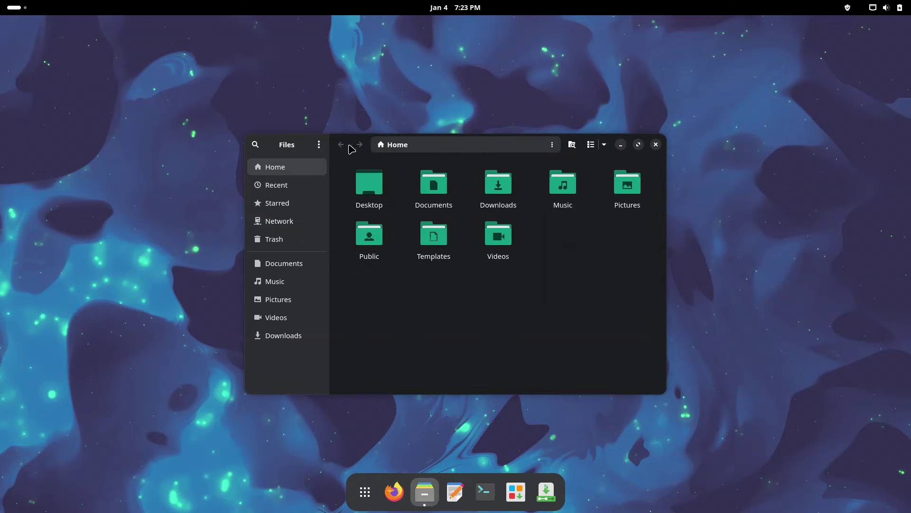
left_click(319, 145)
left_click(428, 273)
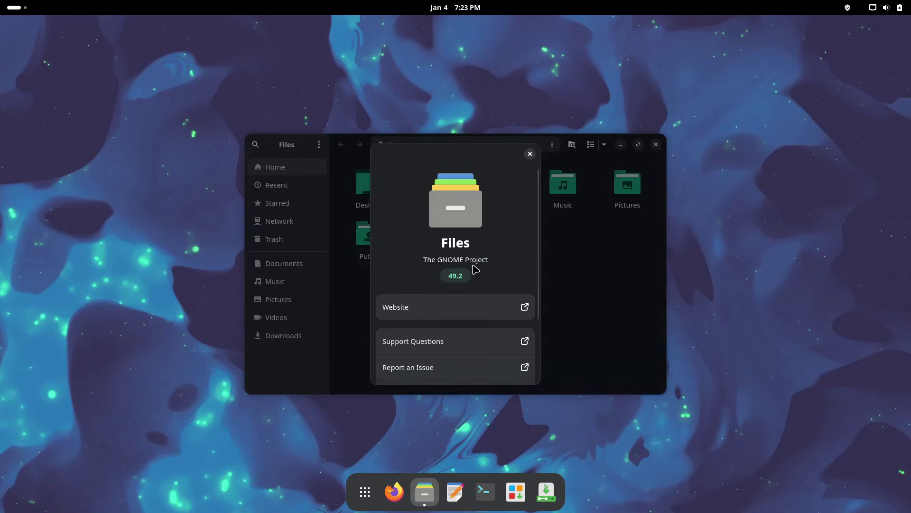
left_click(531, 154)
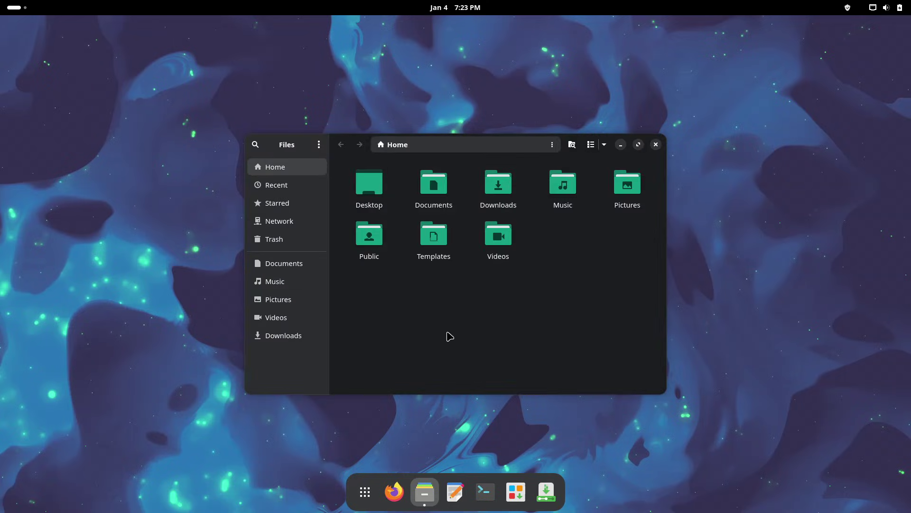
Step: Open the text editor, Console and software manager, and spread the Console and software manager windows apart
left_click(455, 492)
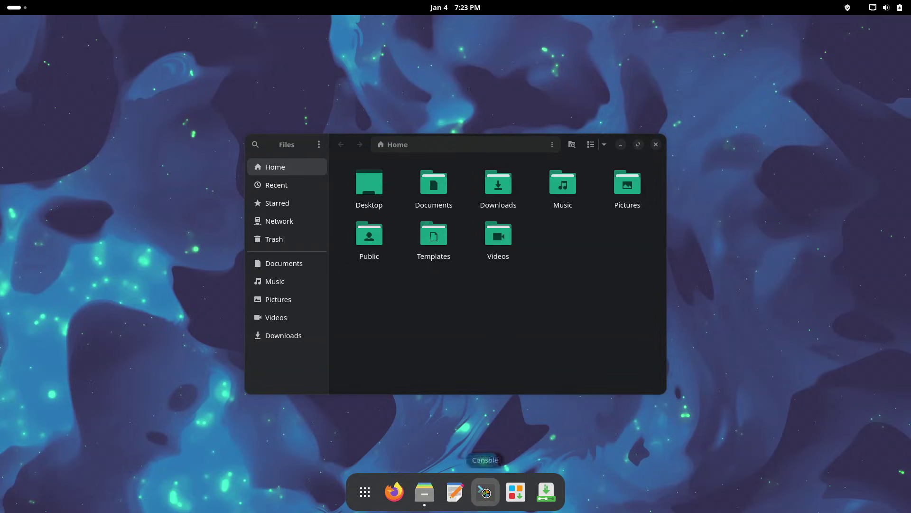
key("ctrl+alt+t")
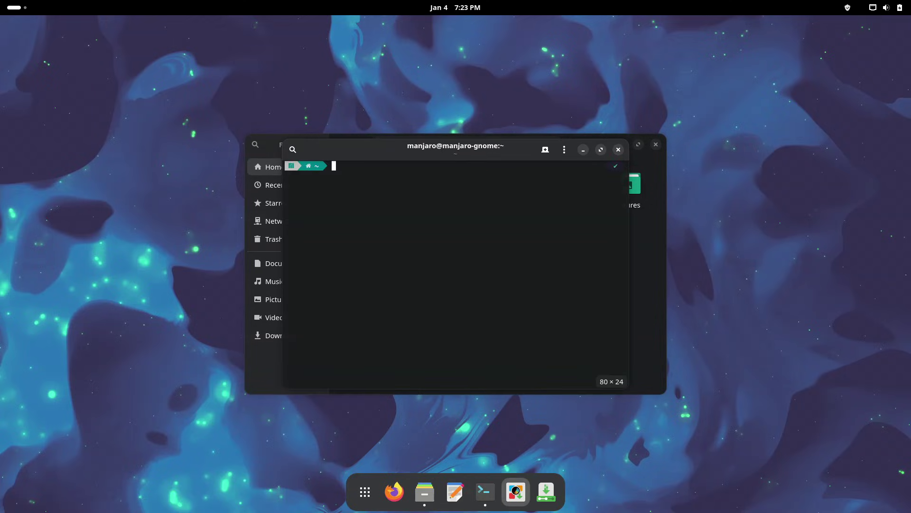
left_click_drag(518, 151, 267, 219)
left_click_drag(368, 150, 221, 83)
left_click_drag(420, 79, 401, 49)
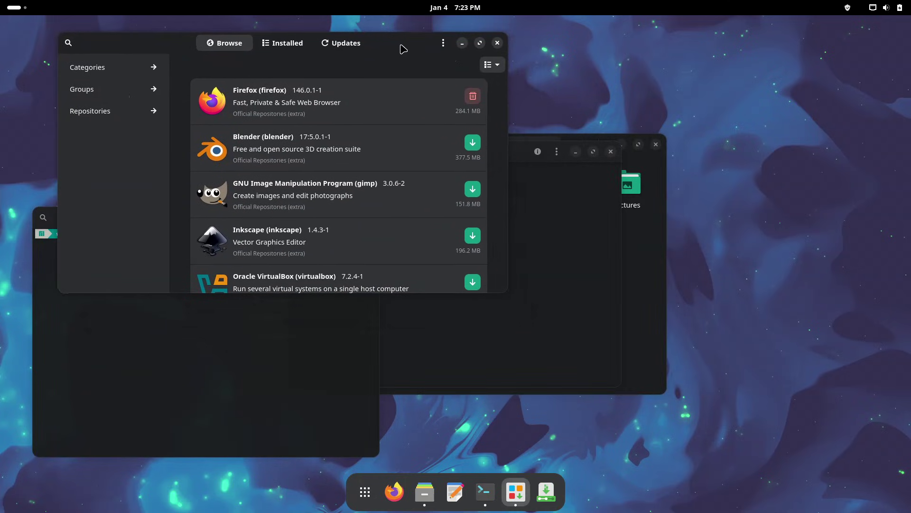
Step: View the GNOME software manager's About information, browse its package list down to VLC, and close the window
left_click(443, 42)
left_click(422, 143)
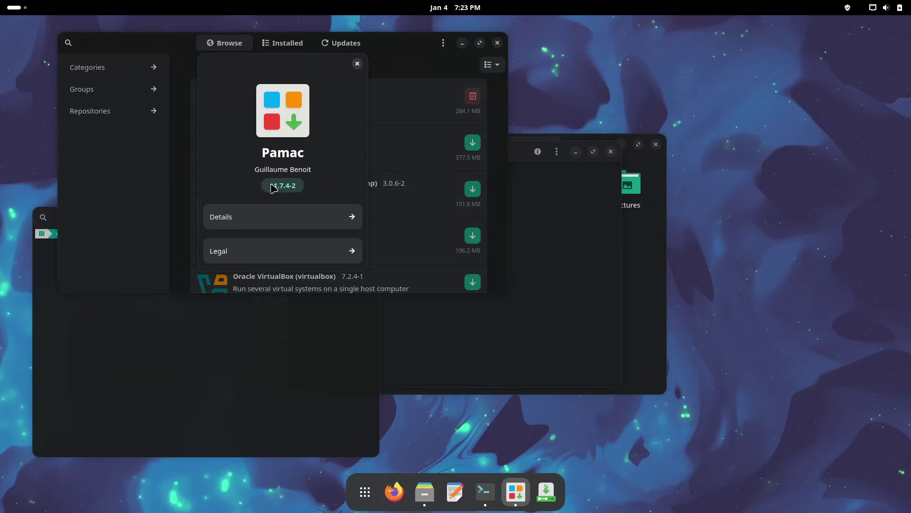
left_click(358, 64)
scroll(315, 154, "down", 5)
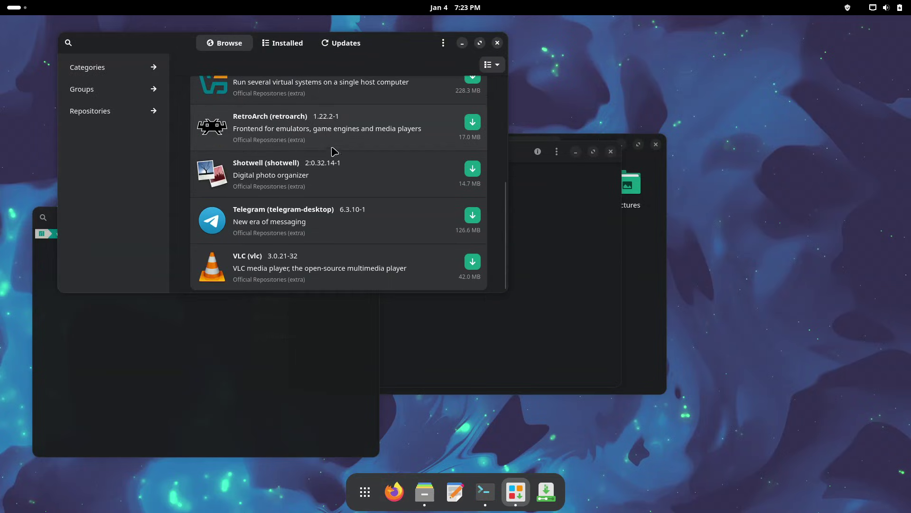
scroll(407, 163, "up", 2)
scroll(404, 159, "down", 2)
left_click(497, 43)
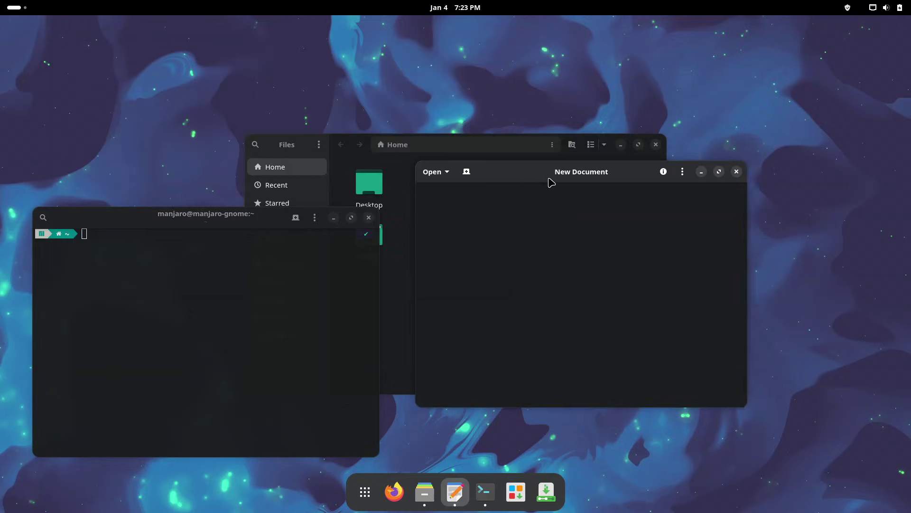
Step: Close the text editor, Console and Files windows to clear the desktop
left_click(772, 177)
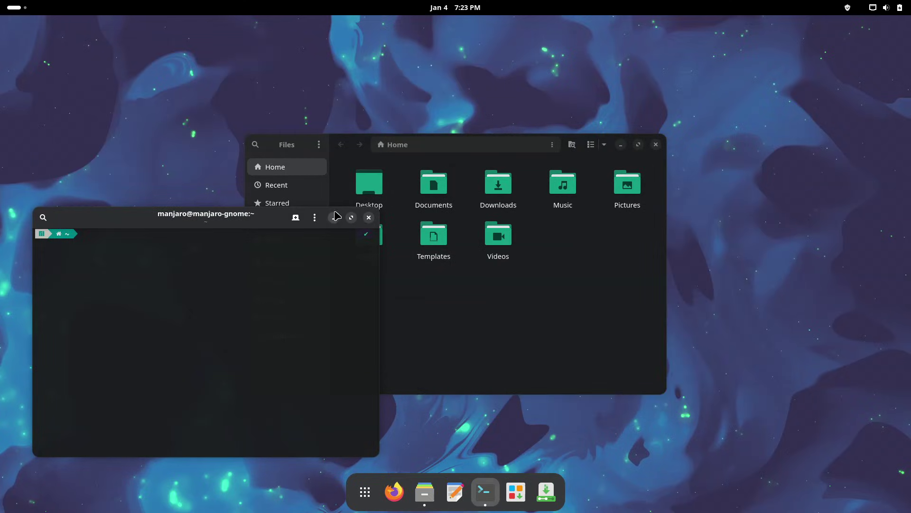
left_click(368, 218)
left_click(657, 145)
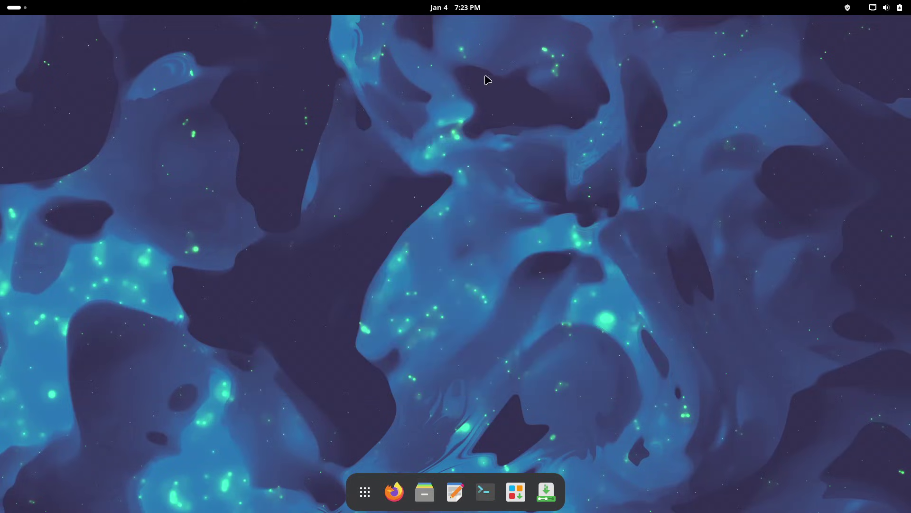
Step: Open Settings from the quick settings, view the System Details on the System section's About page, and close Settings
left_click(885, 7)
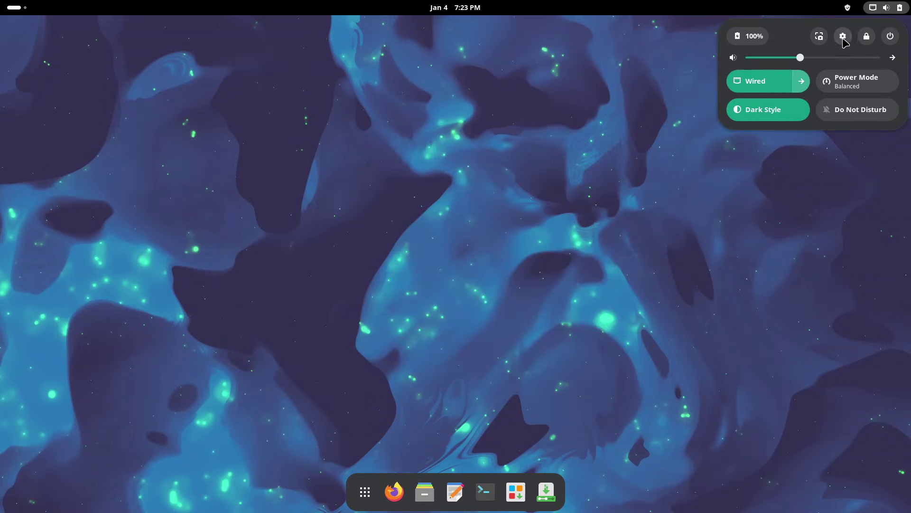
left_click(843, 37)
scroll(284, 236, "down", 6)
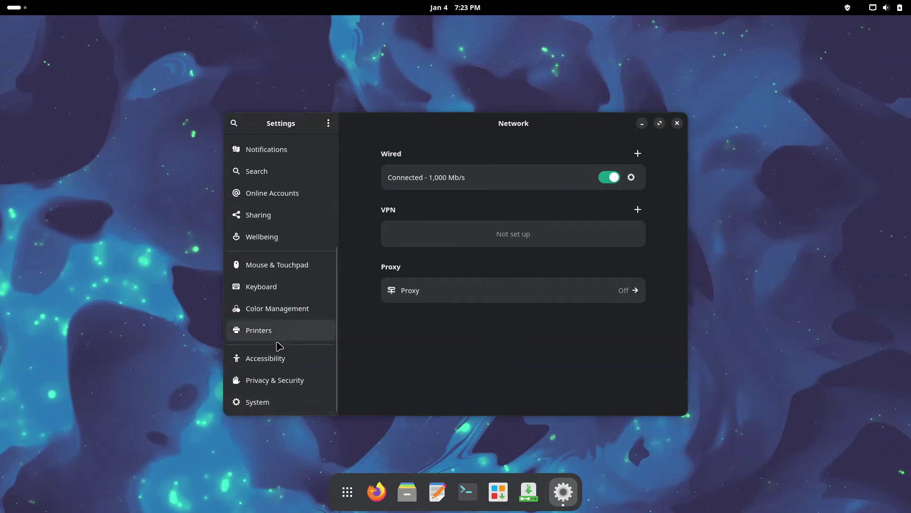
left_click(264, 402)
left_click(456, 294)
scroll(451, 297, "down", 3)
left_click(422, 397)
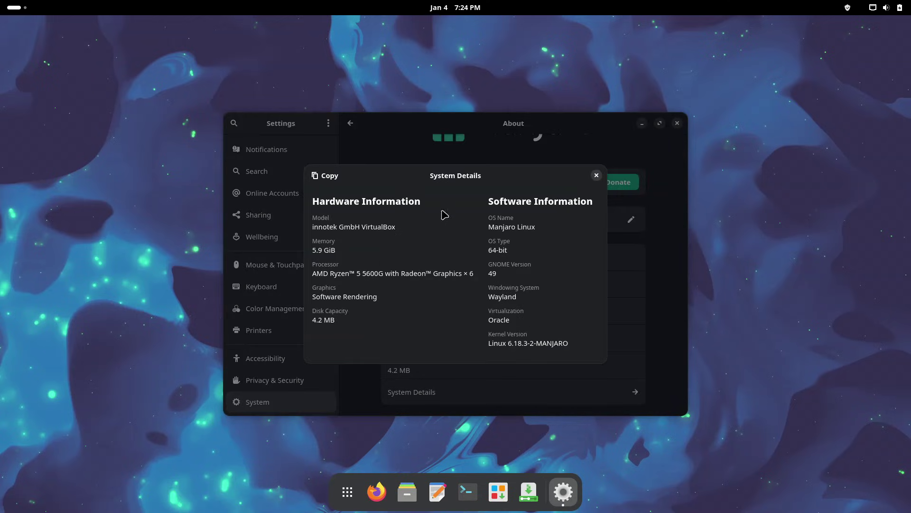
left_click(596, 175)
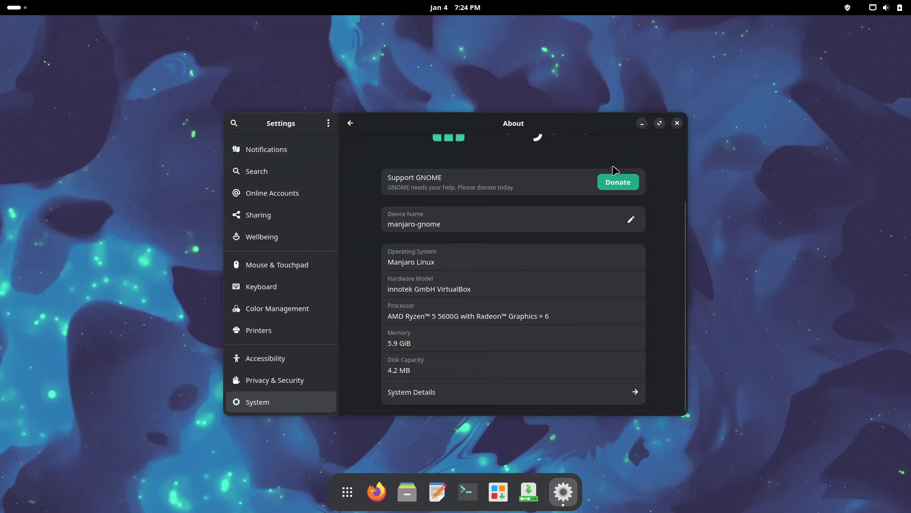
left_click(677, 124)
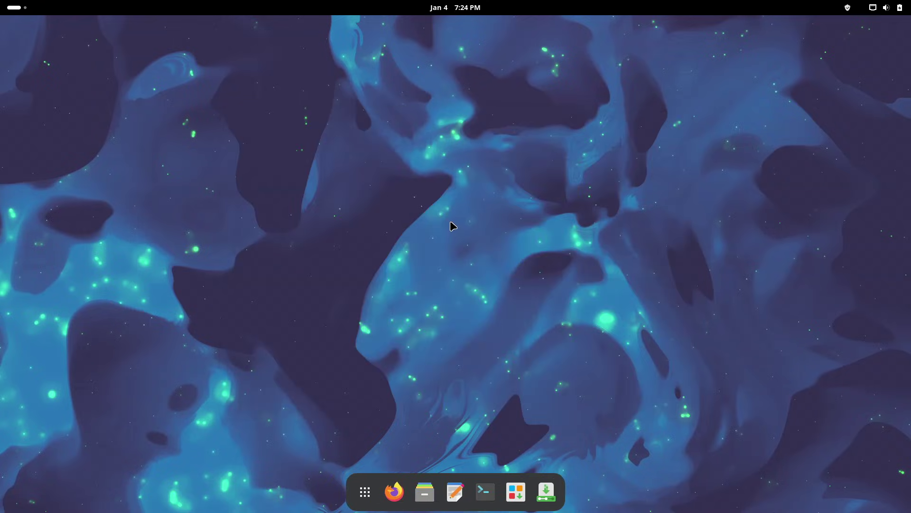
Step: Open the full application grid and look through all three pages of the Accessories folder
left_click(14, 8)
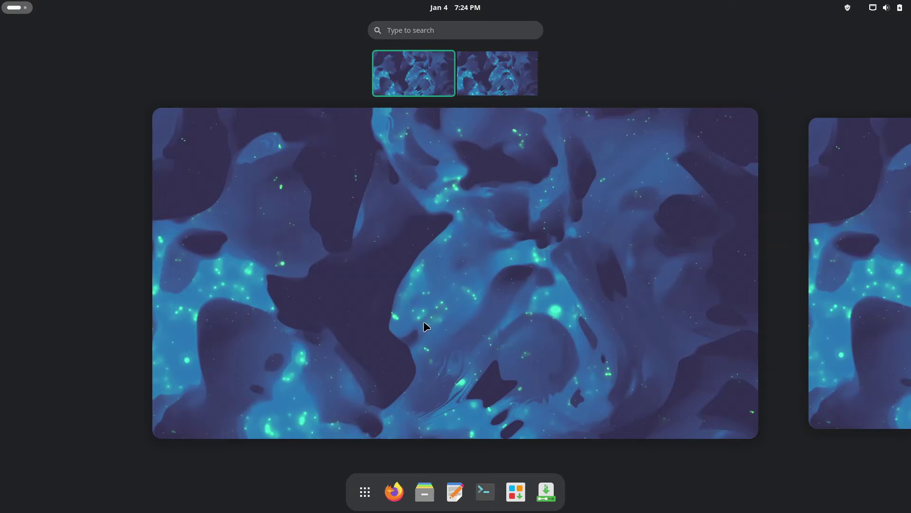
left_click(359, 495)
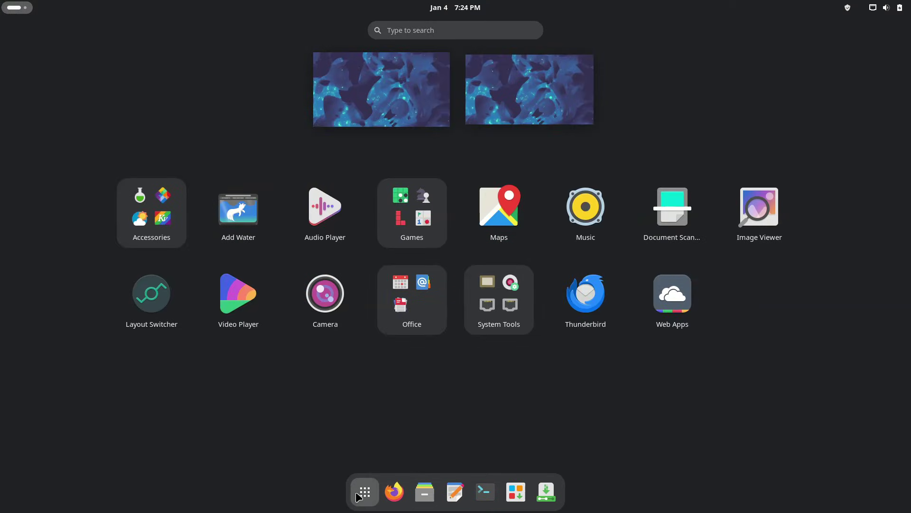
left_click(129, 227)
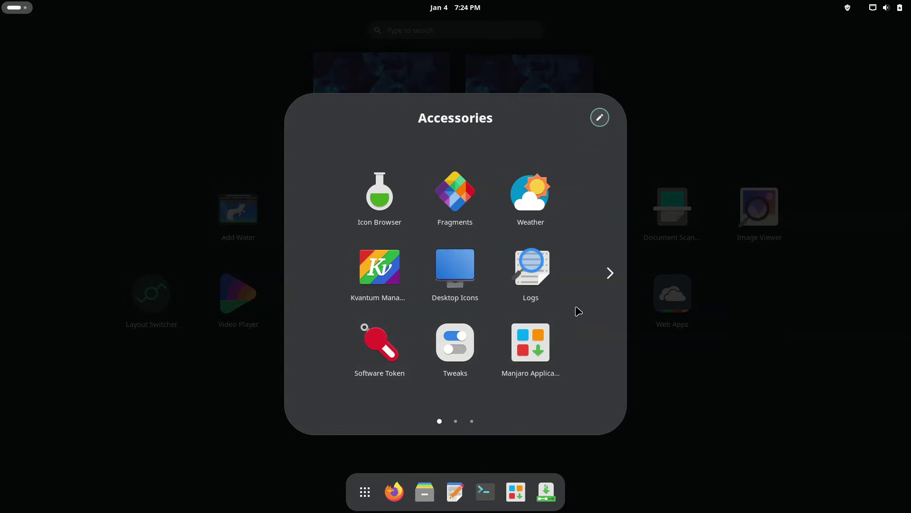
left_click(609, 272)
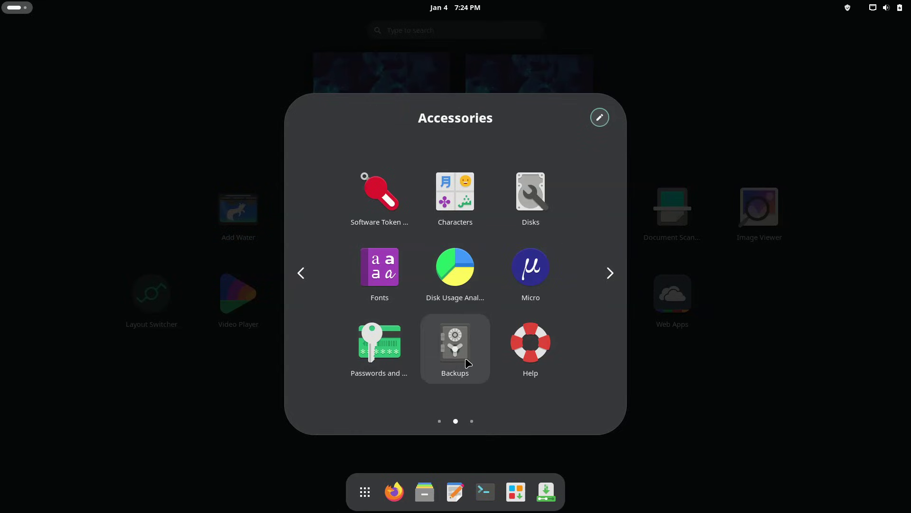
left_click(610, 272)
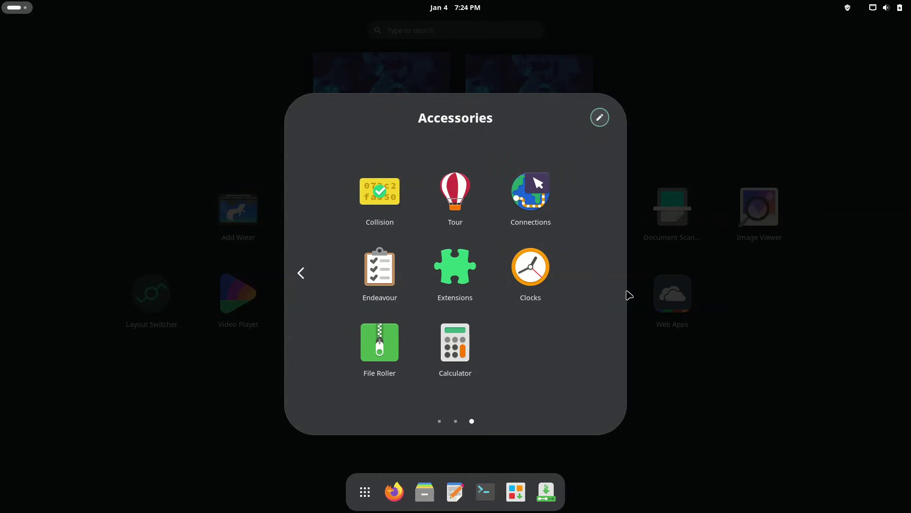
left_click(689, 300)
Step: View the contents of the Games folder and the Office folder in the application grid
left_click(395, 229)
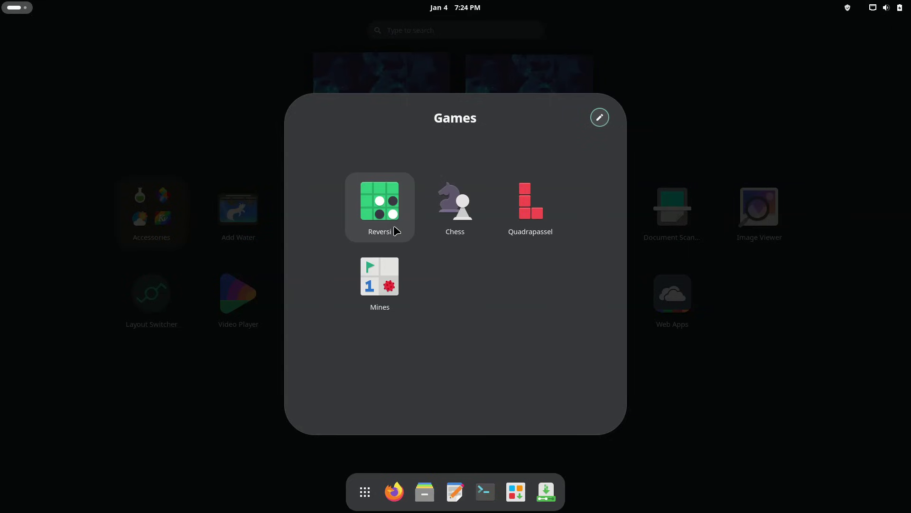
left_click(208, 429)
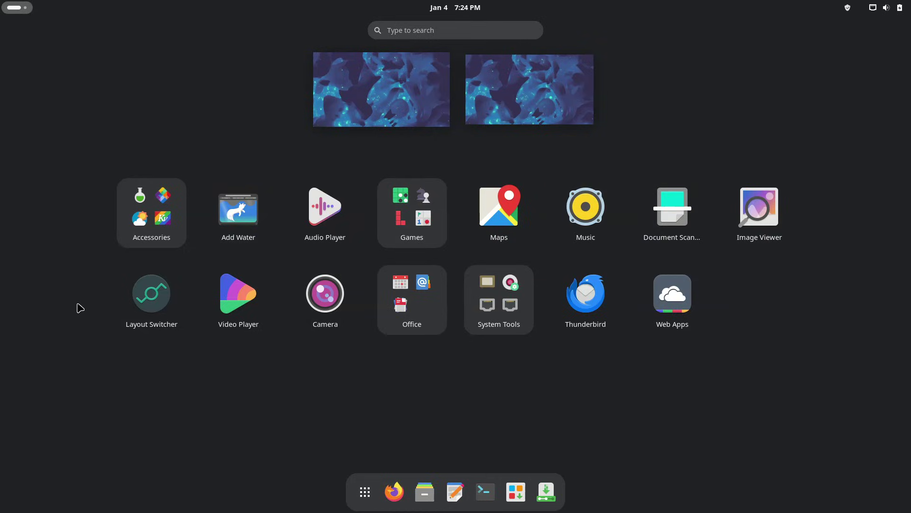
left_click(416, 310)
left_click(682, 139)
Step: Look through all five pages of the System Tools folder and launch btop++ from its fourth page
left_click(518, 302)
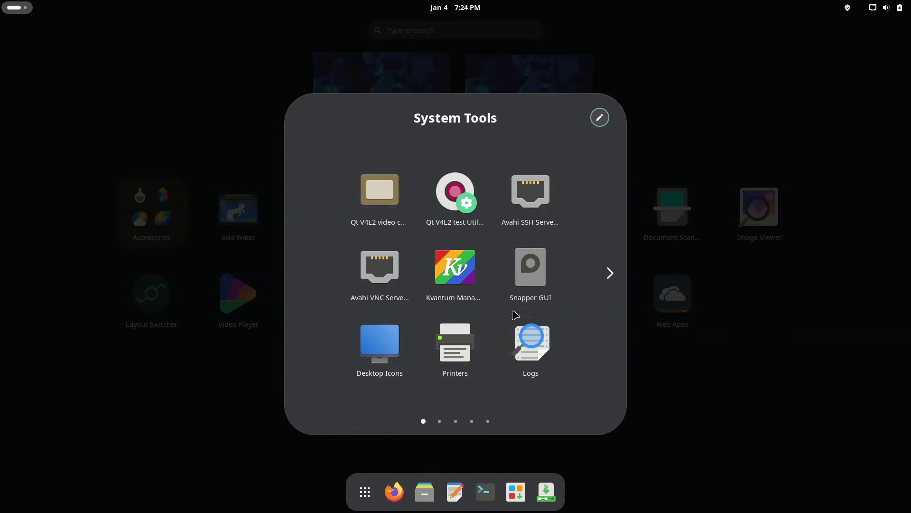
left_click(610, 273)
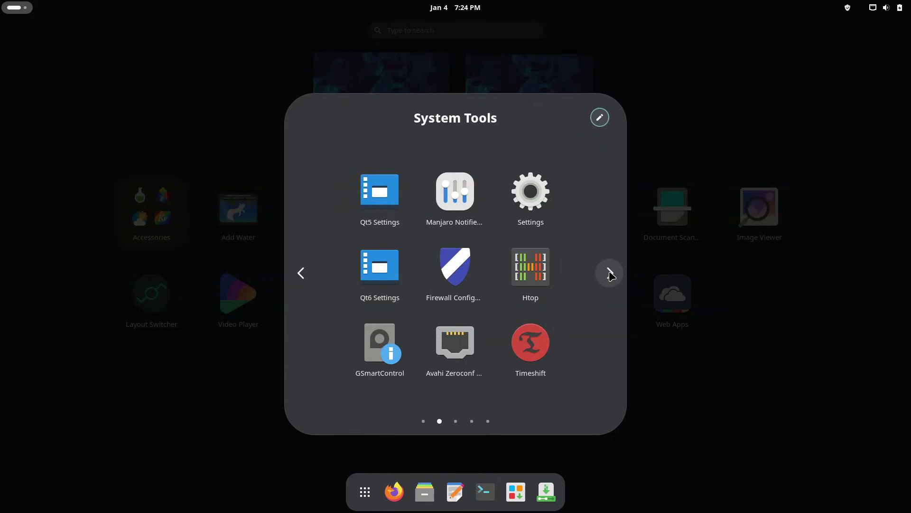
left_click(610, 272)
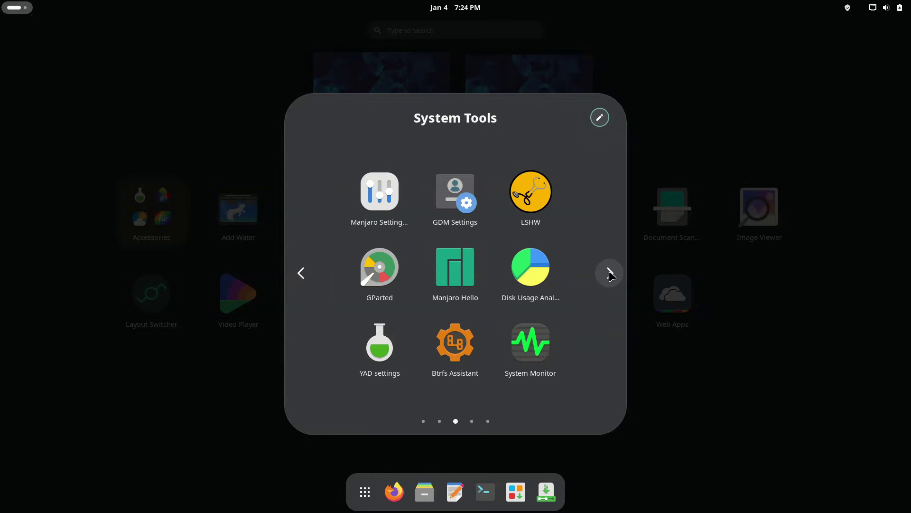
left_click(611, 274)
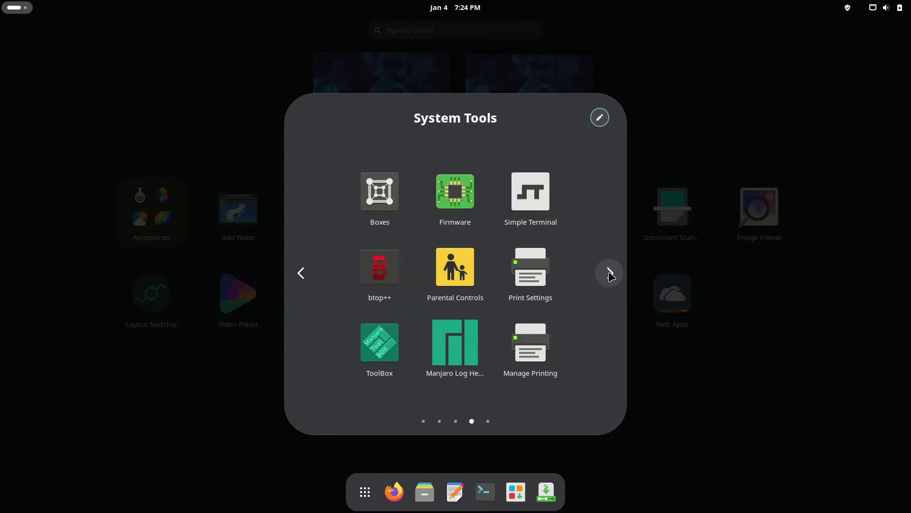
left_click(610, 273)
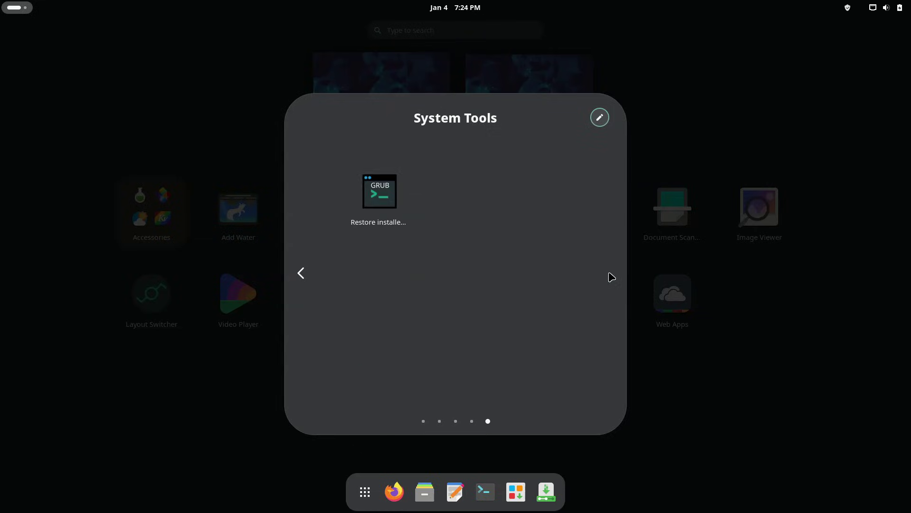
left_click(299, 273)
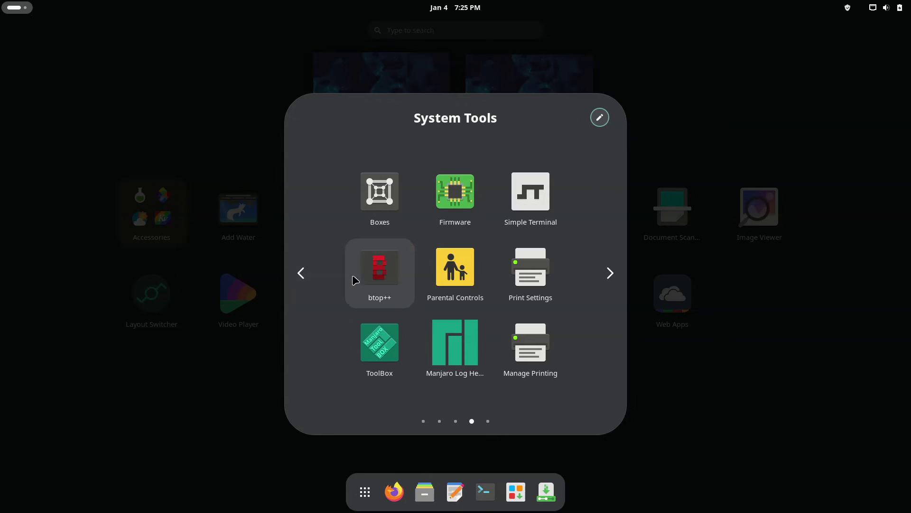
left_click(375, 275)
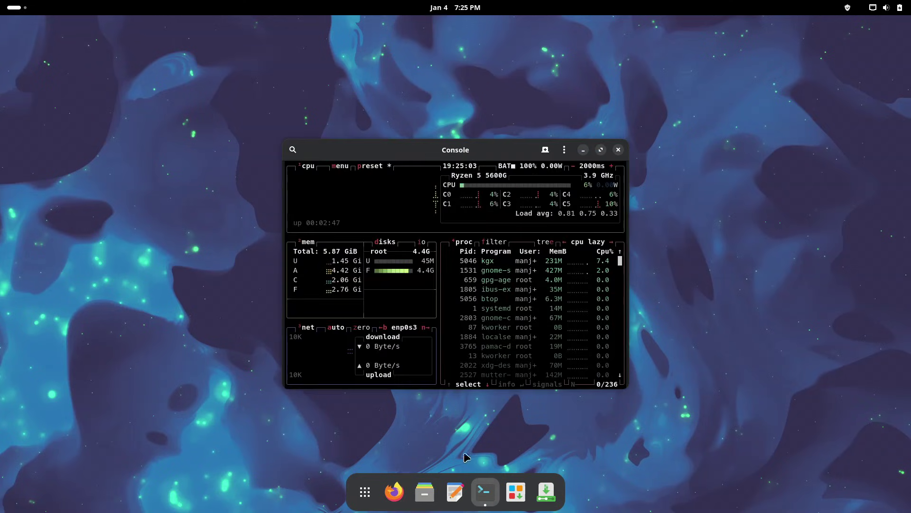
Step: Open Layout Switcher from the application grid, move its window off the Console window, and close the Console running btop++
left_click(365, 491)
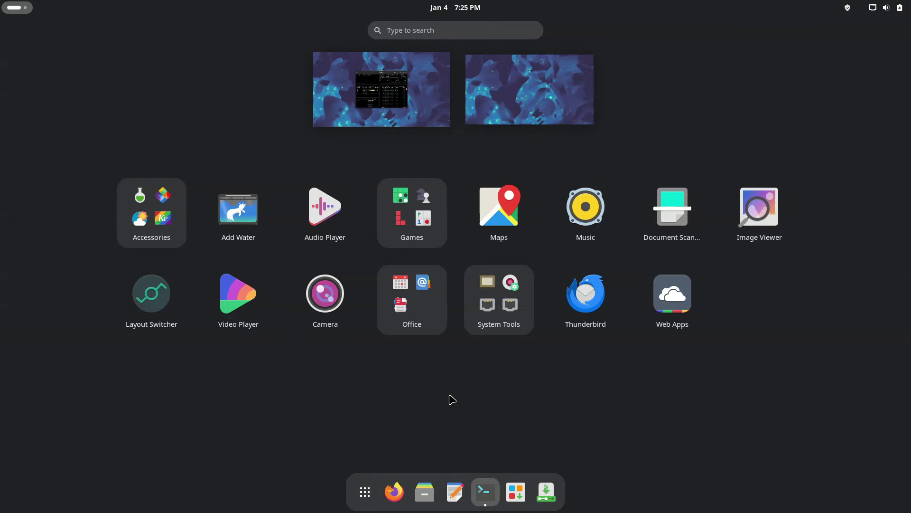
left_click(138, 321)
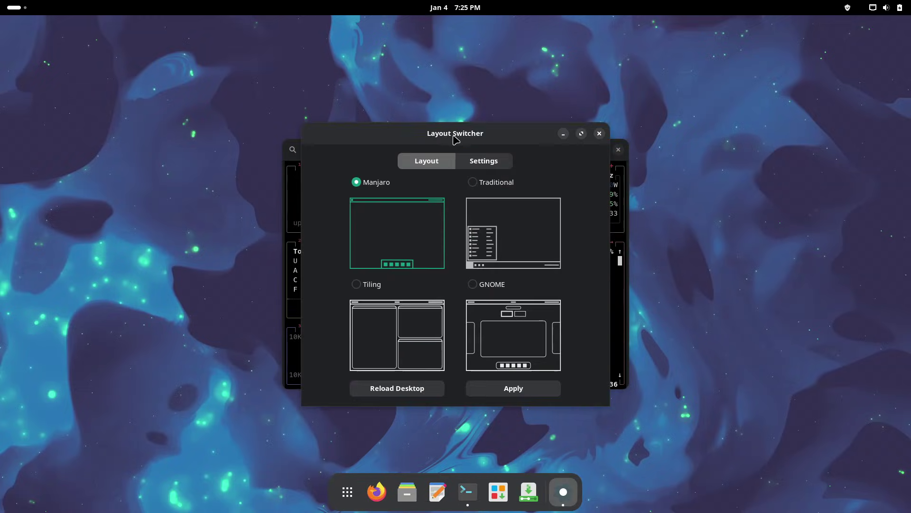
left_click_drag(456, 137, 397, 111)
left_click(617, 151)
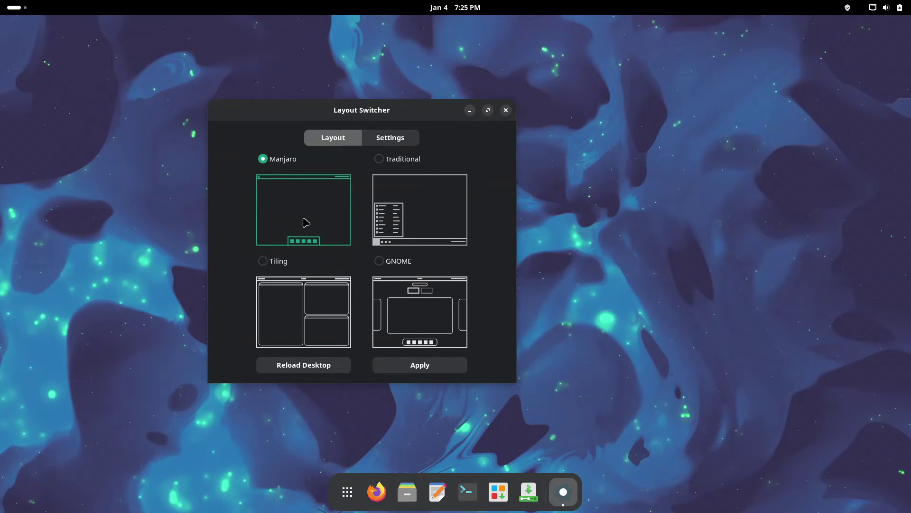
left_click(263, 261)
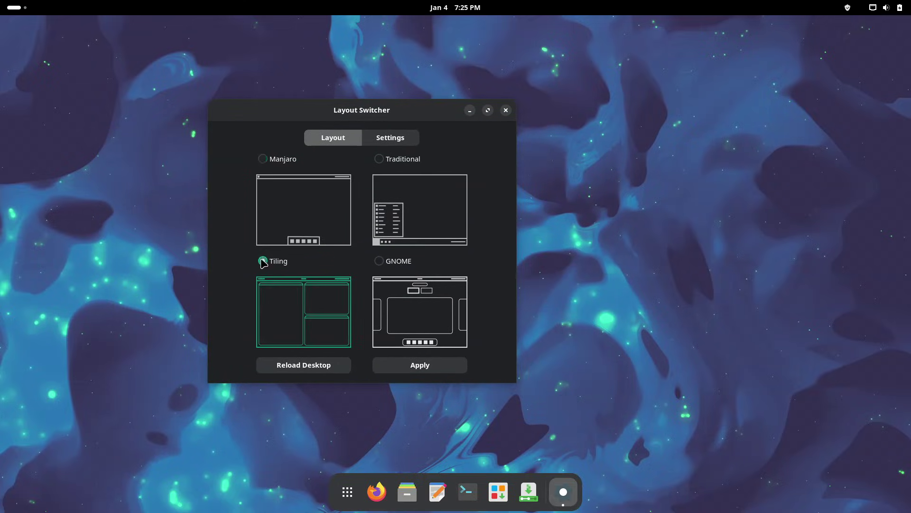
left_click(289, 365)
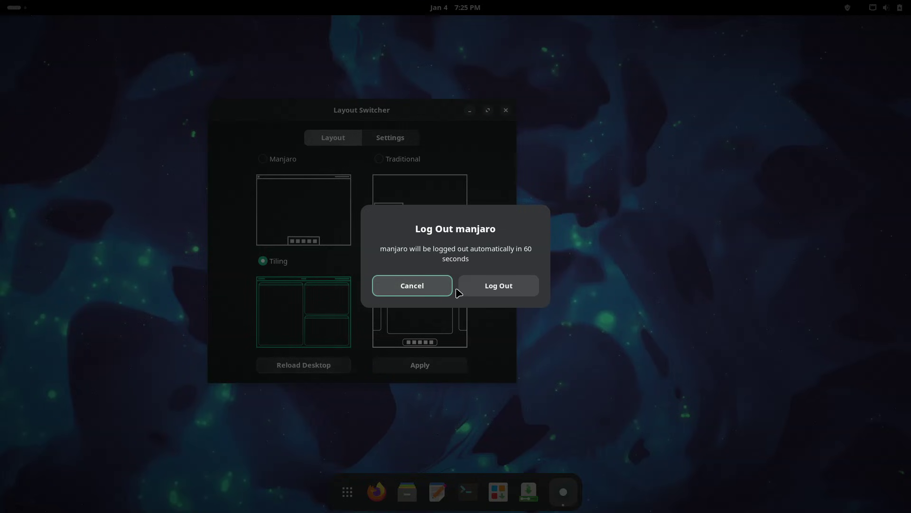
left_click(393, 293)
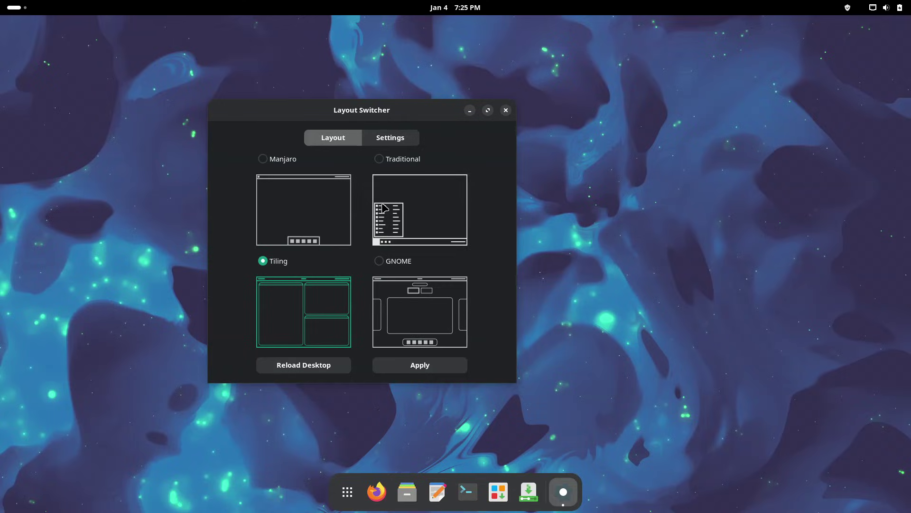
Step: Apply the Traditional desktop layout, shift the Layout Switcher window toward the desktop's centre, and dismiss the Dash to Panel notification
left_click(390, 245)
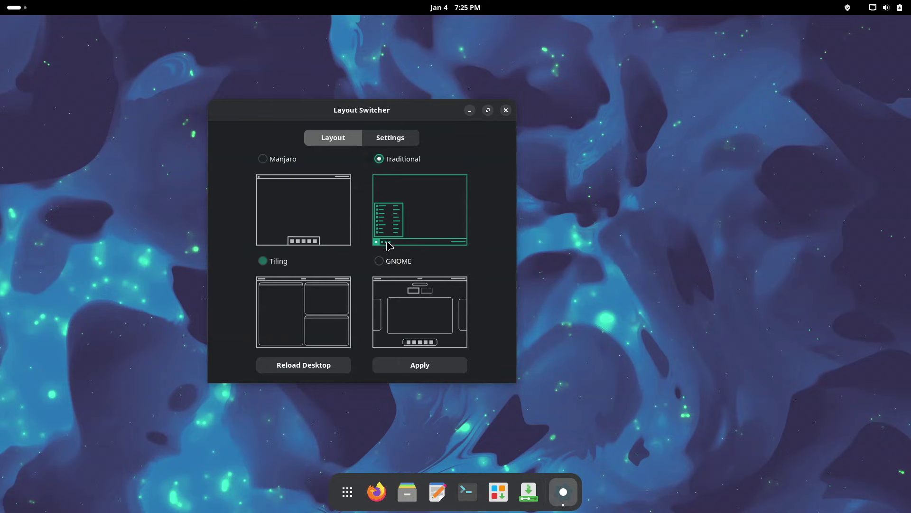
left_click(377, 367)
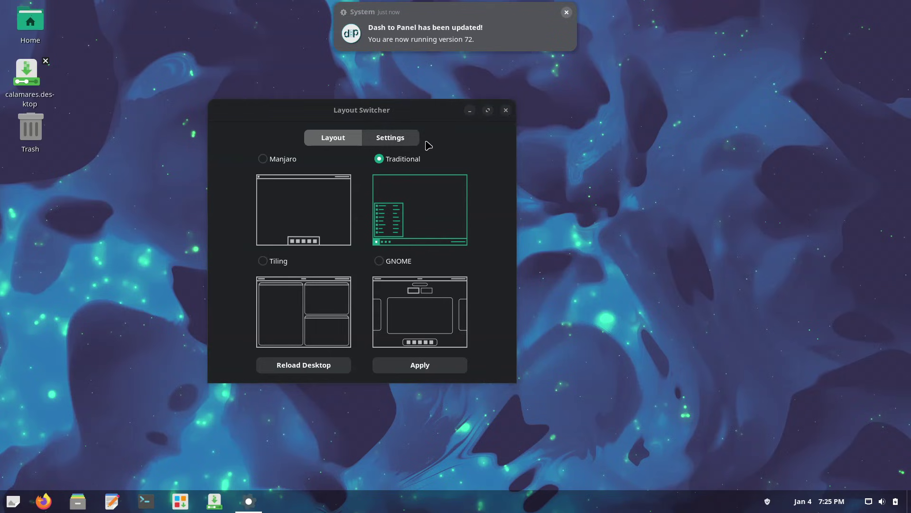
left_click_drag(411, 110, 494, 103)
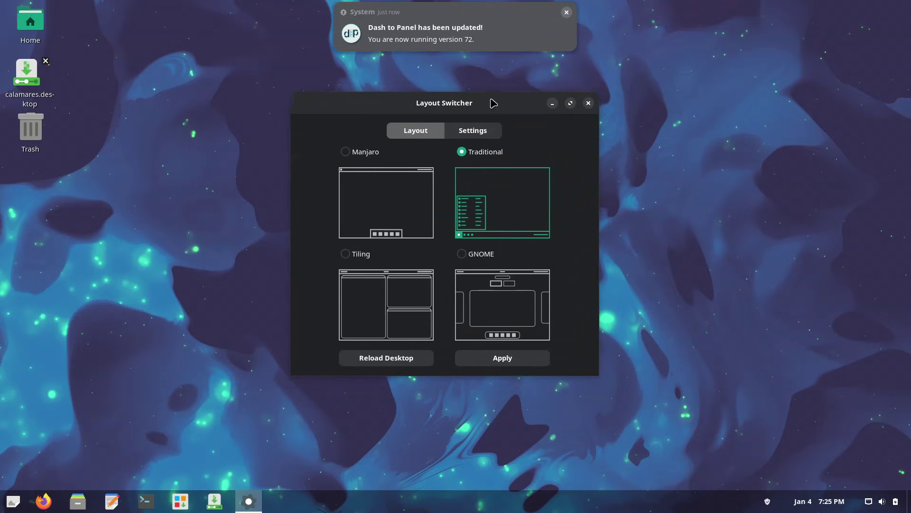
left_click(566, 12)
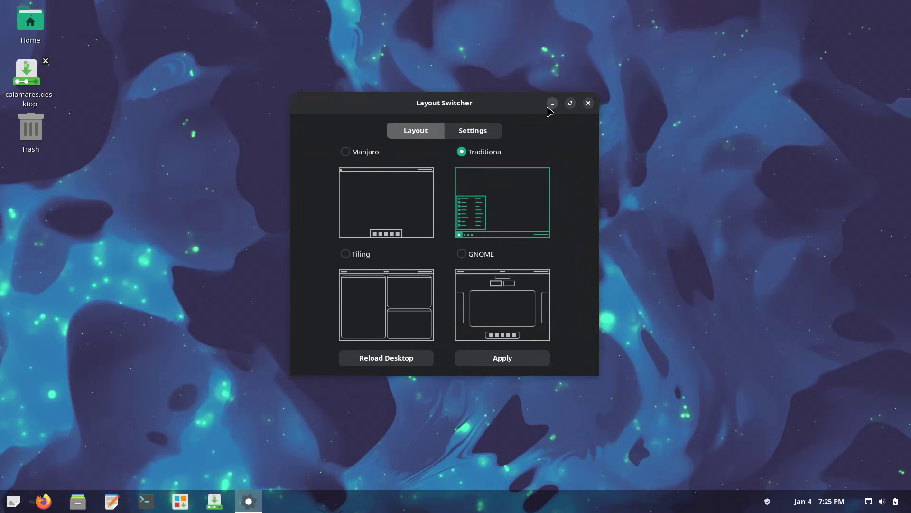
Step: Open the Traditional layout's application menu and browse the Accessories category of All Apps through to its end
left_click(13, 501)
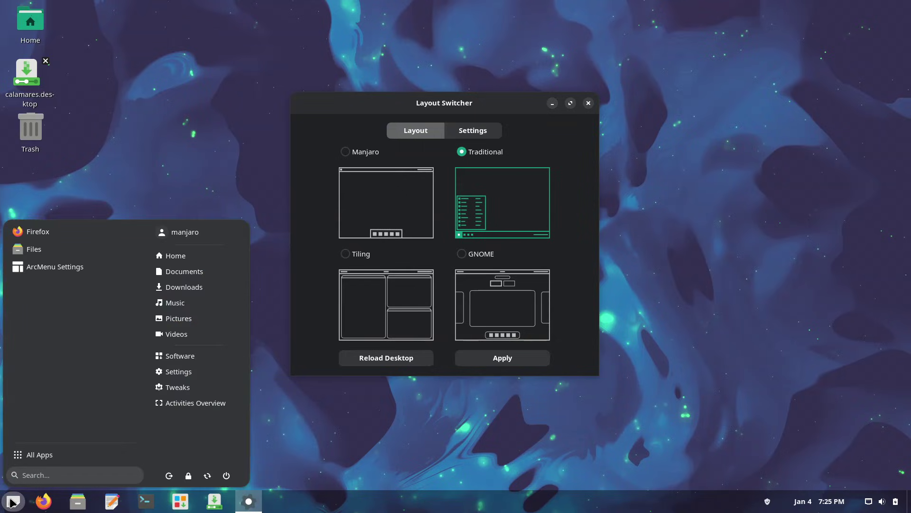
left_click(33, 454)
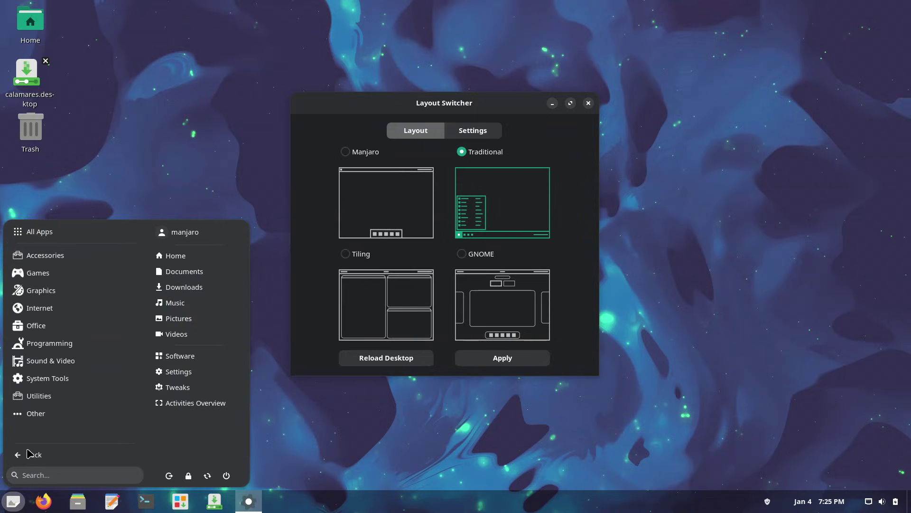
left_click(59, 259)
scroll(86, 378, "down", 3)
scroll(88, 403, "down", 1)
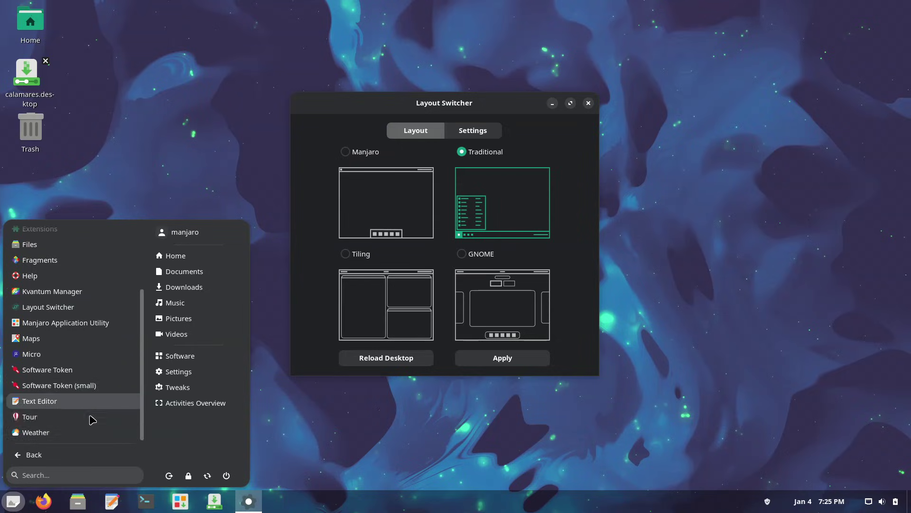
left_click(67, 456)
Step: View the applications in the Games, Graphics and Internet categories of the application menu
left_click(67, 273)
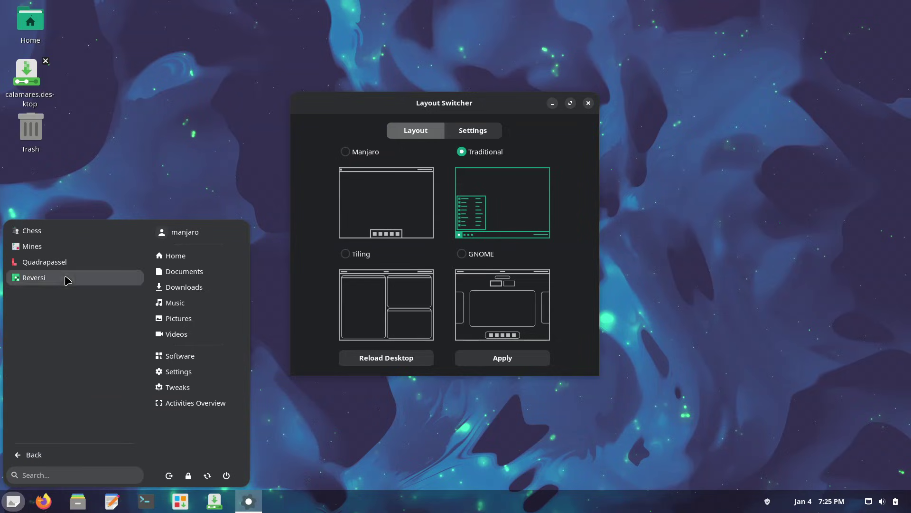
left_click(56, 455)
left_click(39, 290)
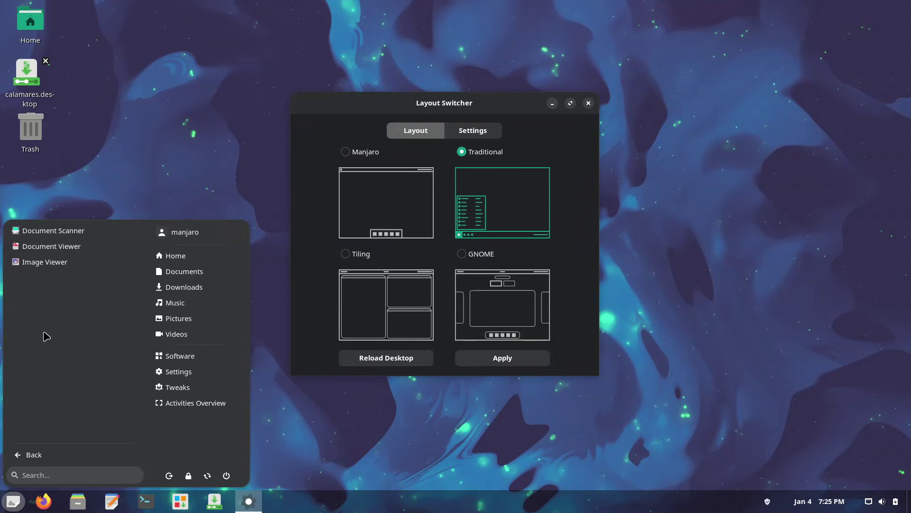
left_click(42, 454)
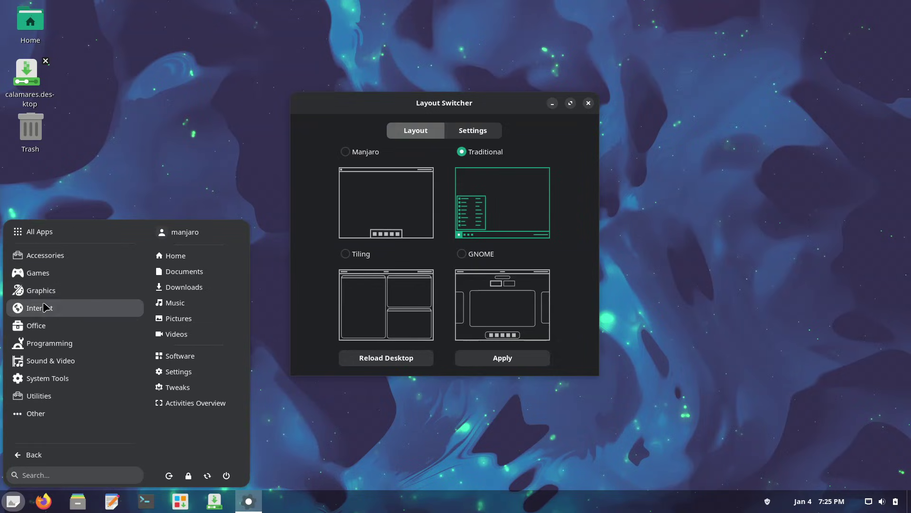
left_click(45, 307)
left_click(42, 454)
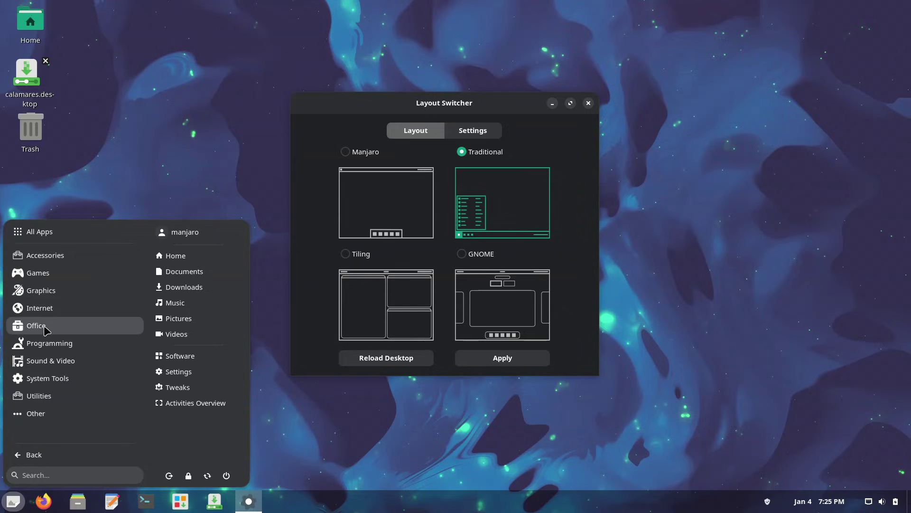
Step: View the applications in the Office, Programming and Sound & Video categories of the application menu
left_click(45, 327)
left_click(41, 456)
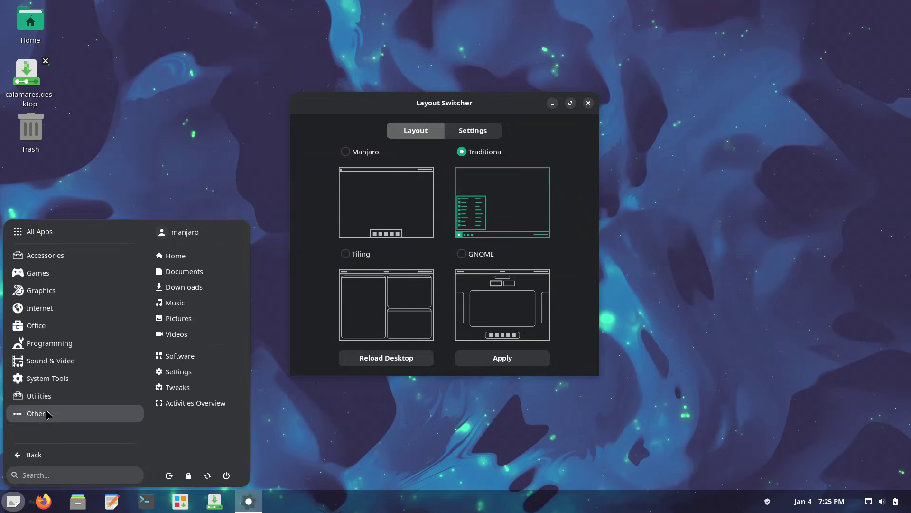
left_click(51, 340)
left_click(55, 455)
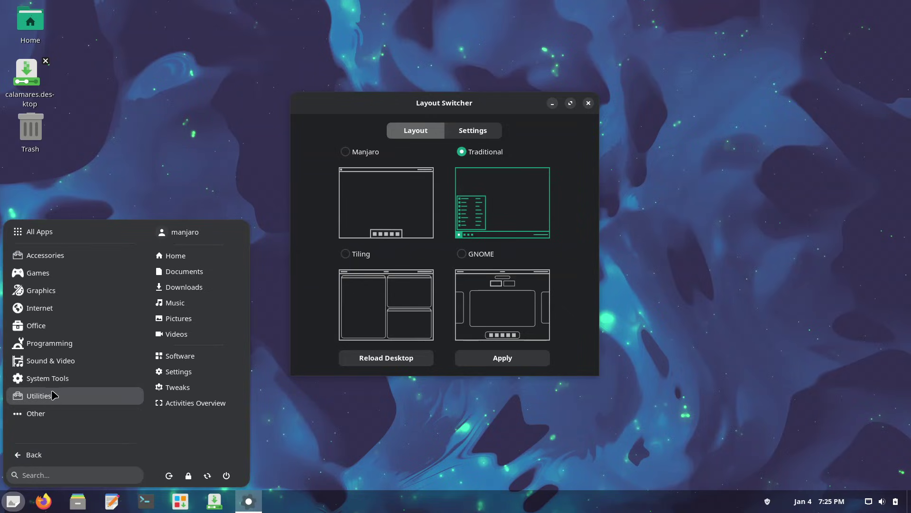
left_click(51, 361)
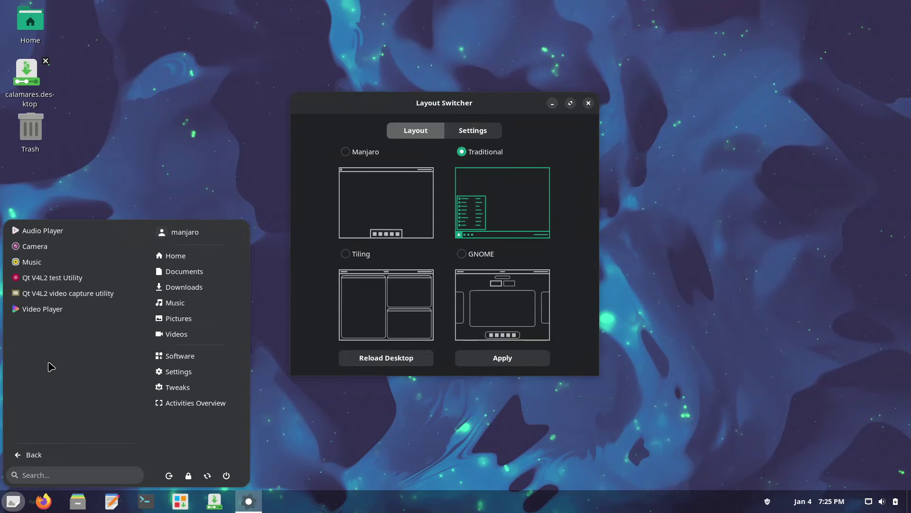
left_click(34, 454)
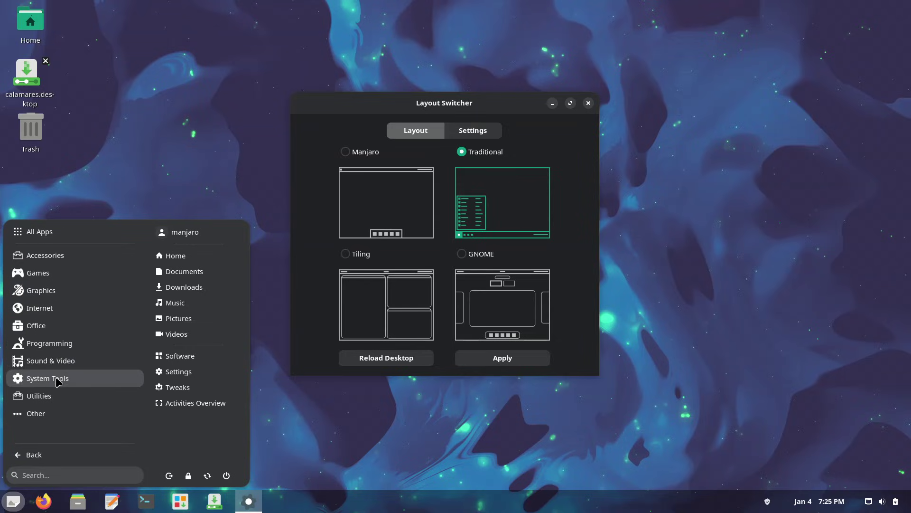
Step: View the applications in the System Tools, Utilities and Other categories of the application menu
left_click(57, 377)
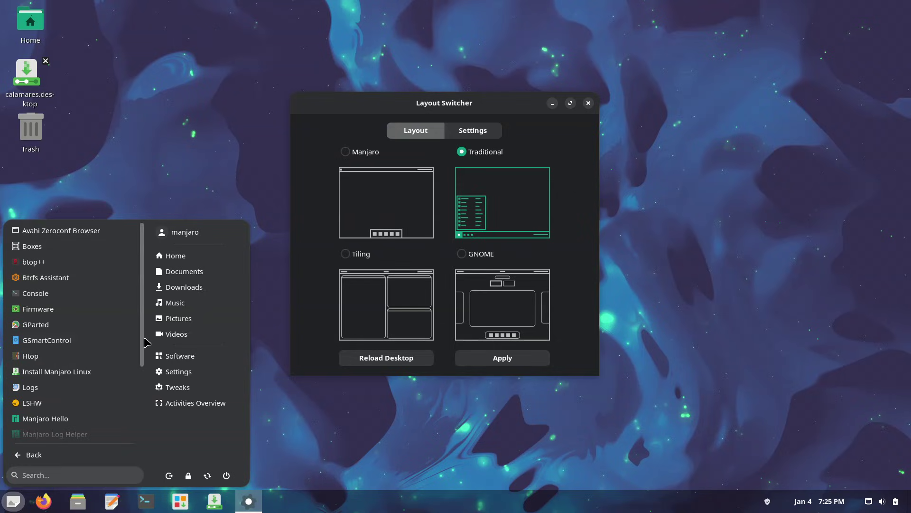
left_click_drag(143, 356, 141, 425)
left_click(57, 455)
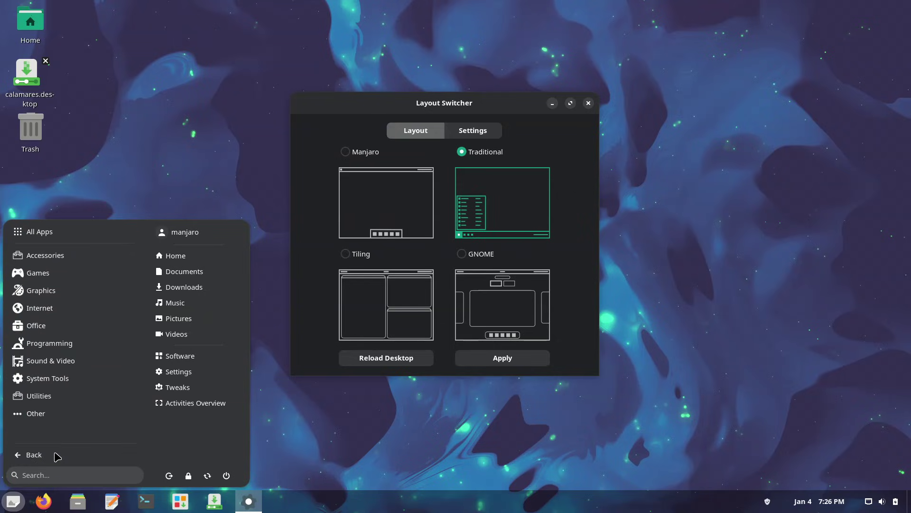
left_click(49, 397)
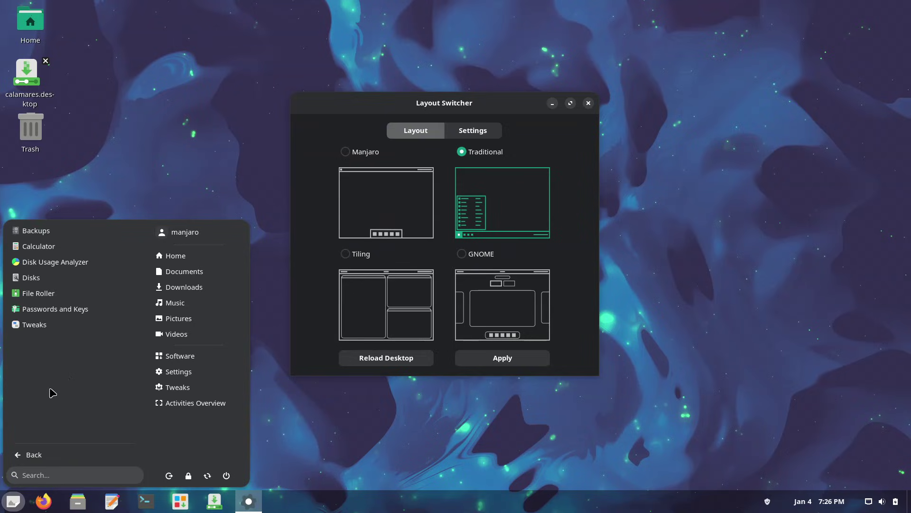
left_click(46, 455)
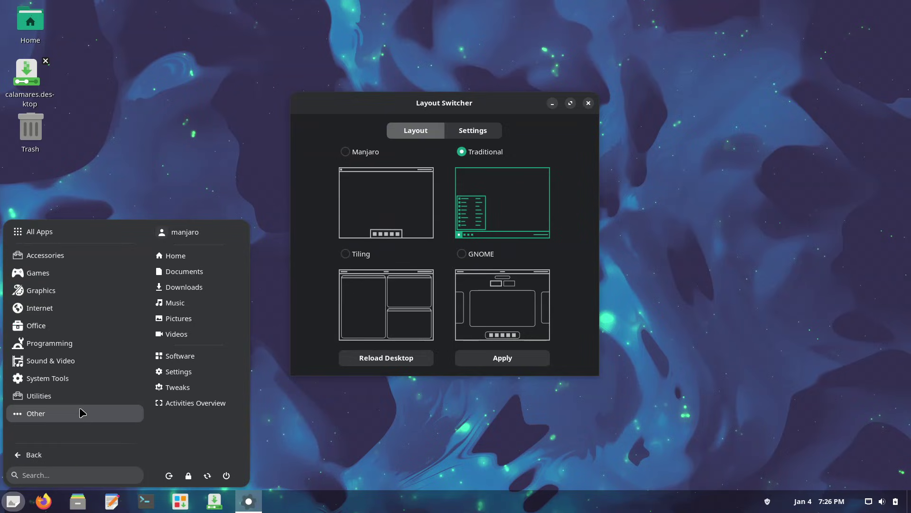
left_click(82, 412)
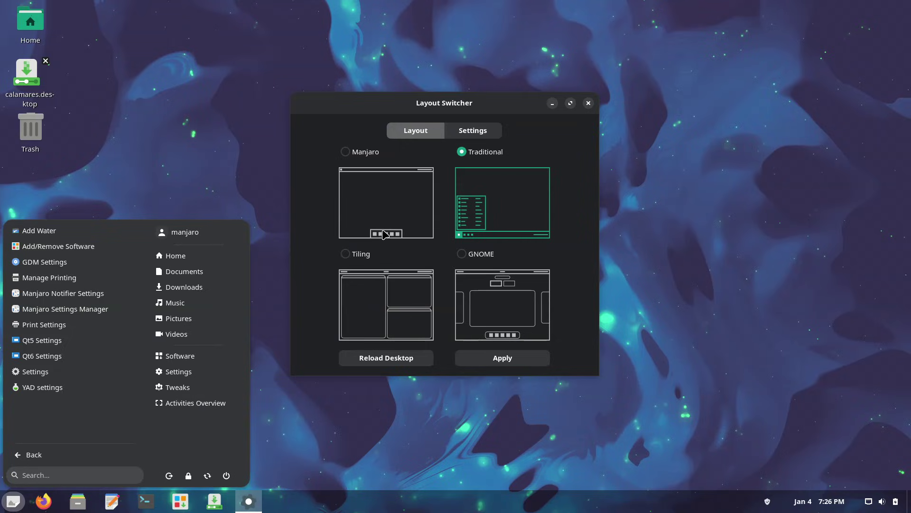
Step: Apply the GNOME desktop layout and close the Layout Switcher window
left_click(471, 257)
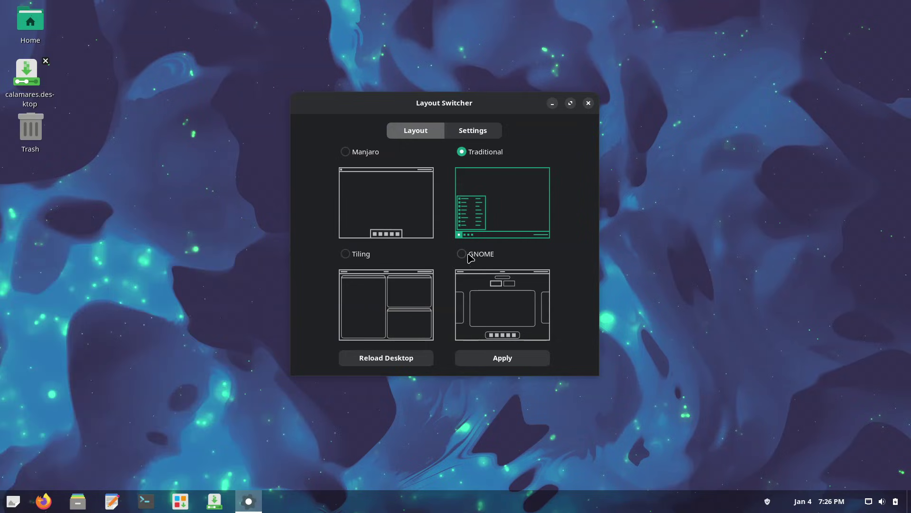
left_click(463, 255)
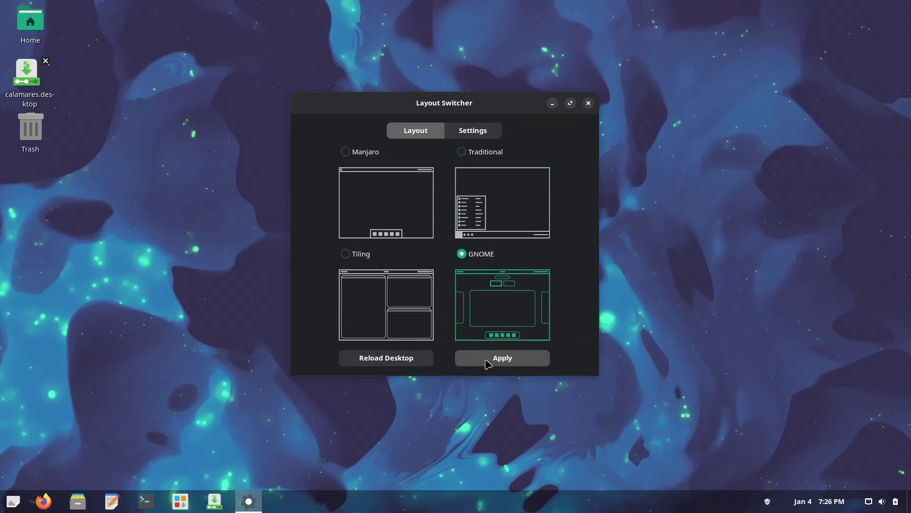
left_click(487, 364)
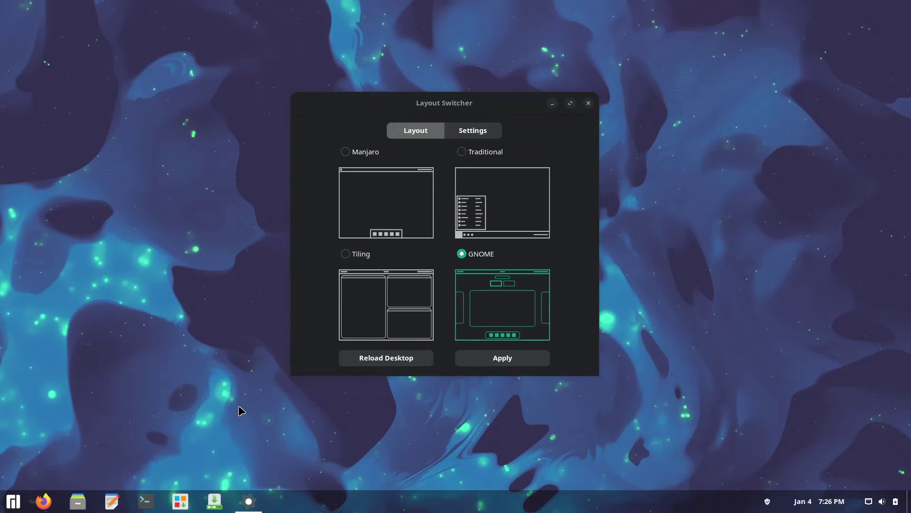
left_click(11, 500)
left_click(12, 501)
left_click(589, 104)
Step: Look through the desktop context menu, including its New Document, Arrange By and Settings submenus, and dismiss it
right_click(380, 122)
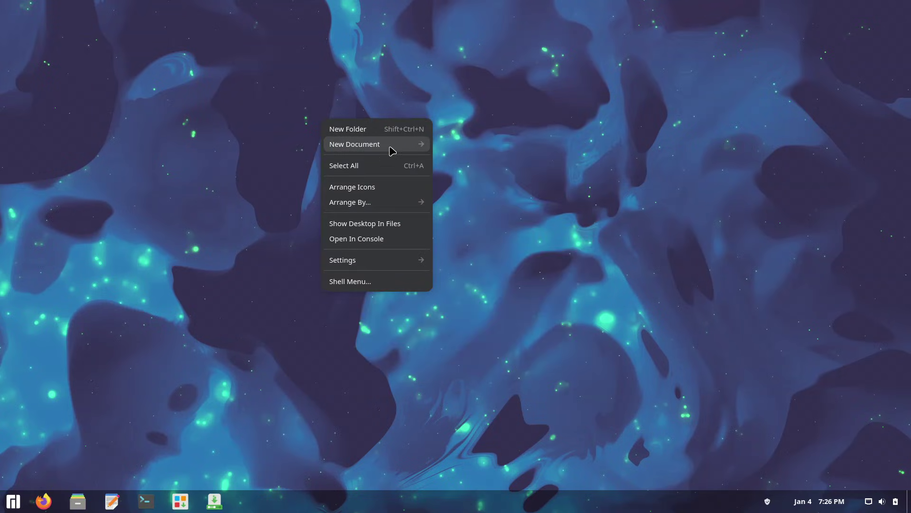
left_click(414, 146)
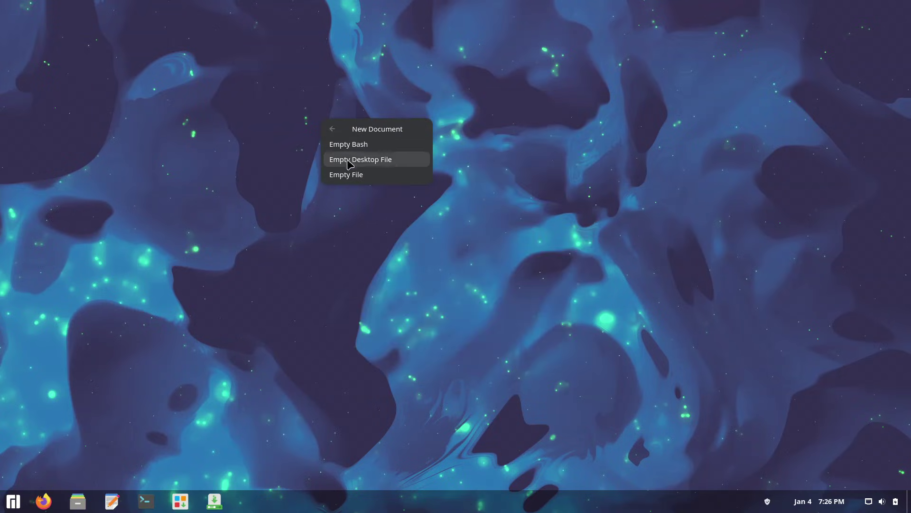
left_click(334, 131)
left_click(351, 202)
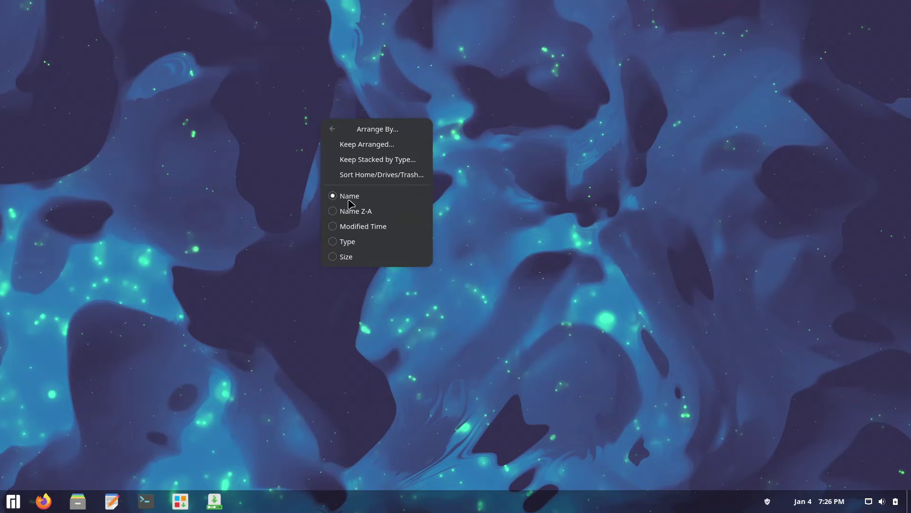
left_click(329, 131)
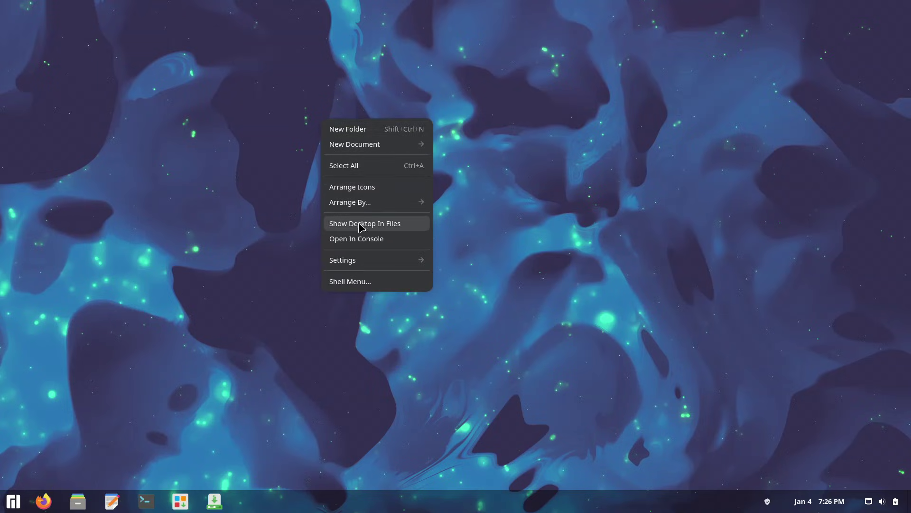
left_click(369, 257)
left_click(338, 129)
left_click(393, 331)
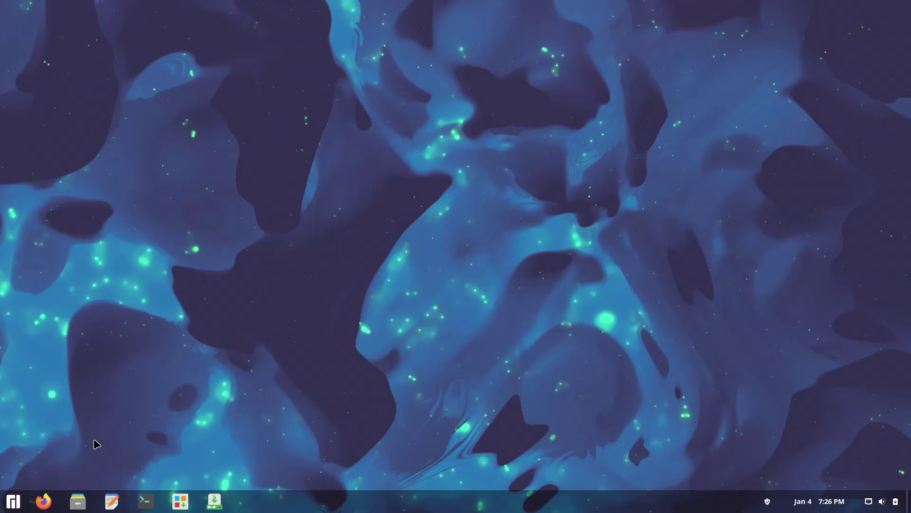
Step: Leave the virtual machine's full-screen mode and switch to the vokoscreenNG recorder
key("ctrl+f")
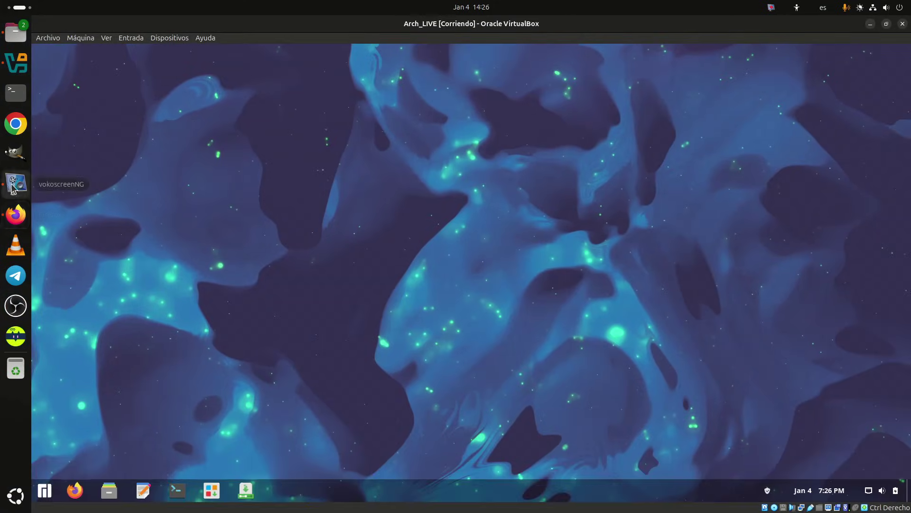
left_click(16, 182)
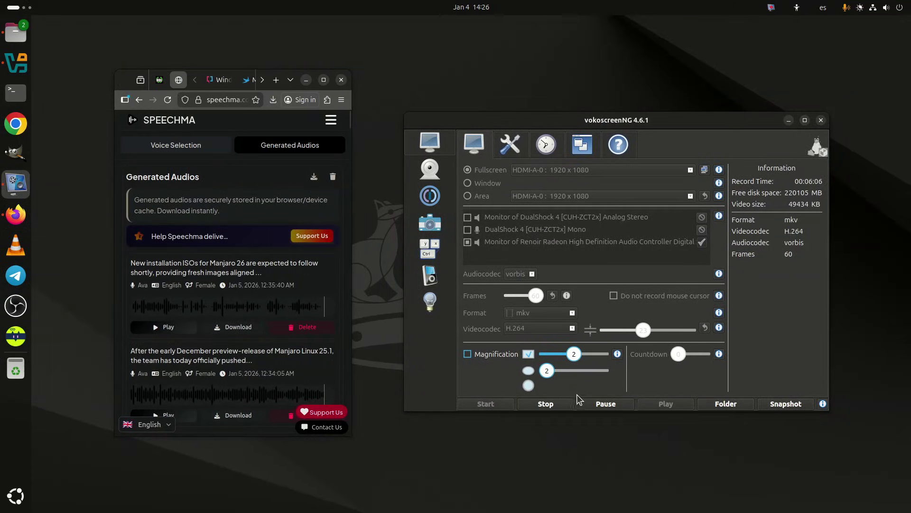
Step: Show the Manjaro Xfce virtual machine in VirtualBox full screen and close its Manjaro Hello window
left_click(6, 370)
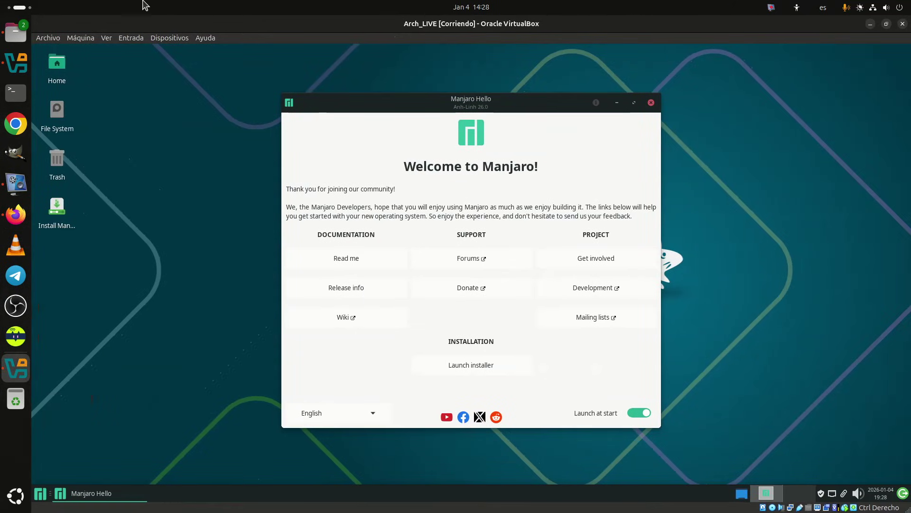
left_click(106, 37)
left_click(114, 50)
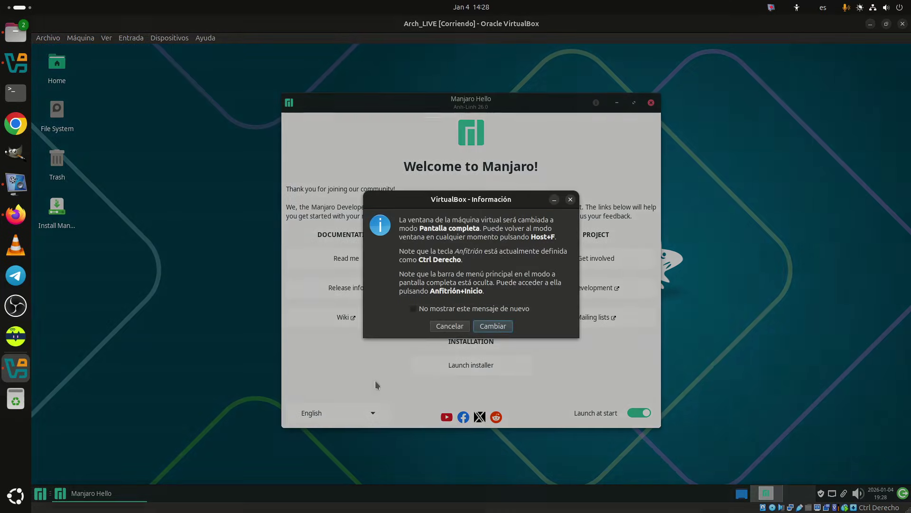
left_click(493, 326)
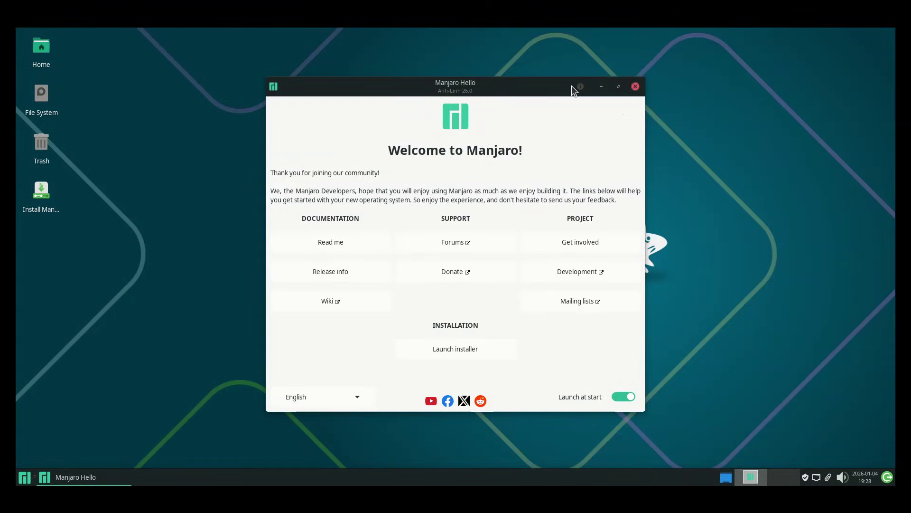
left_click(636, 86)
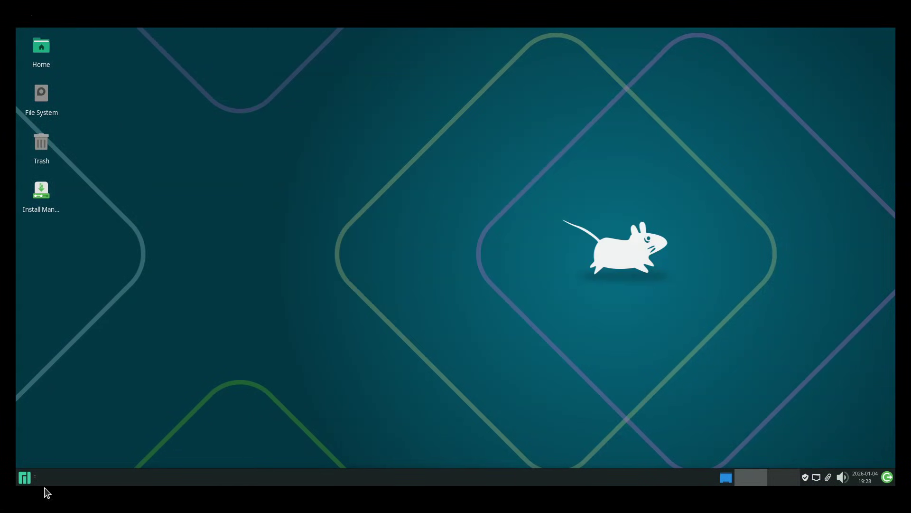
left_click(25, 478)
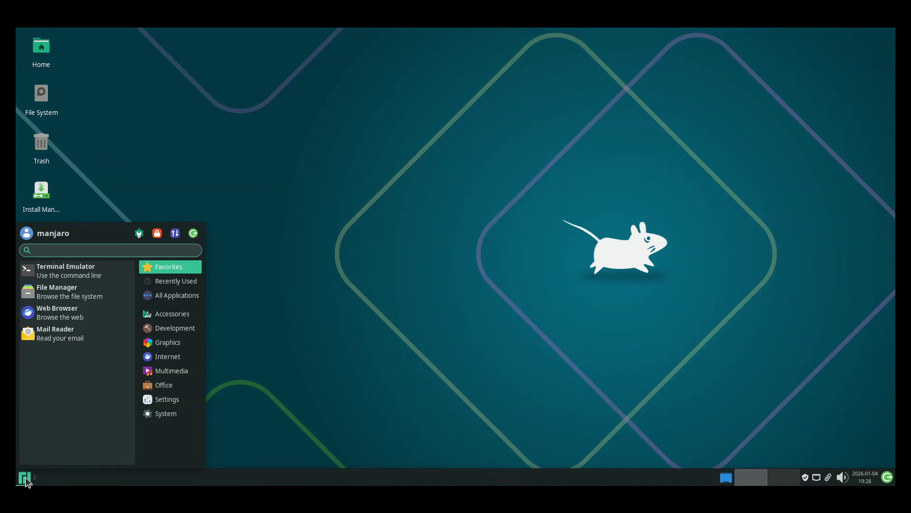
type("tasak")
key("BackSpace")
key("BackSpace")
key("BackSpace")
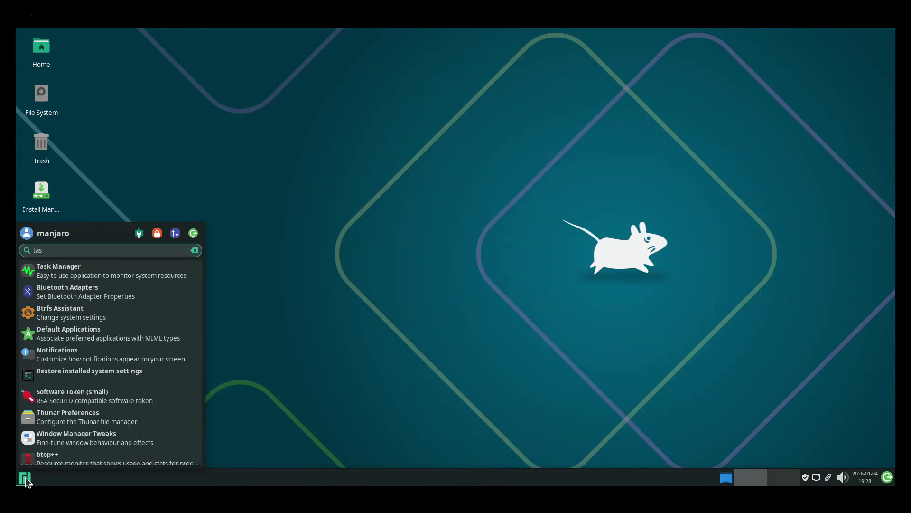
left_click(25, 479)
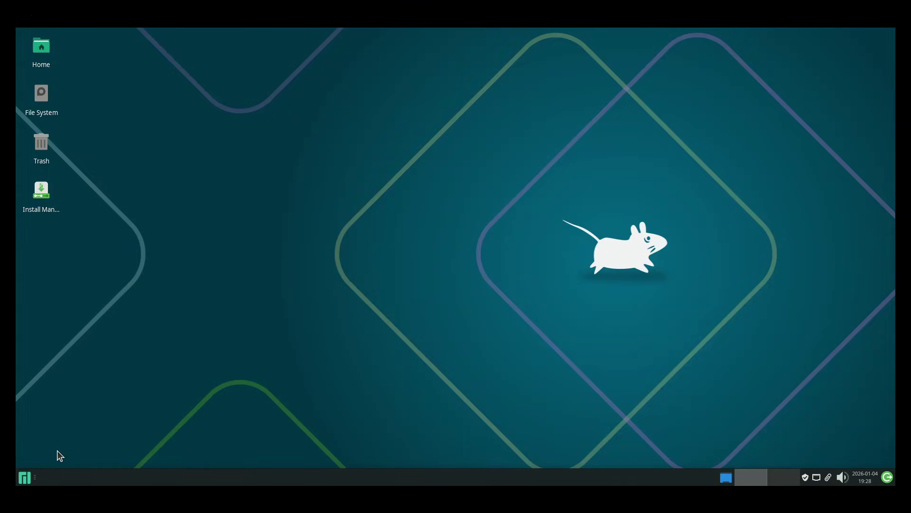
Step: Search the application menu for "task", view resource use in a maximized Task Manager window, and close it
left_click(28, 478)
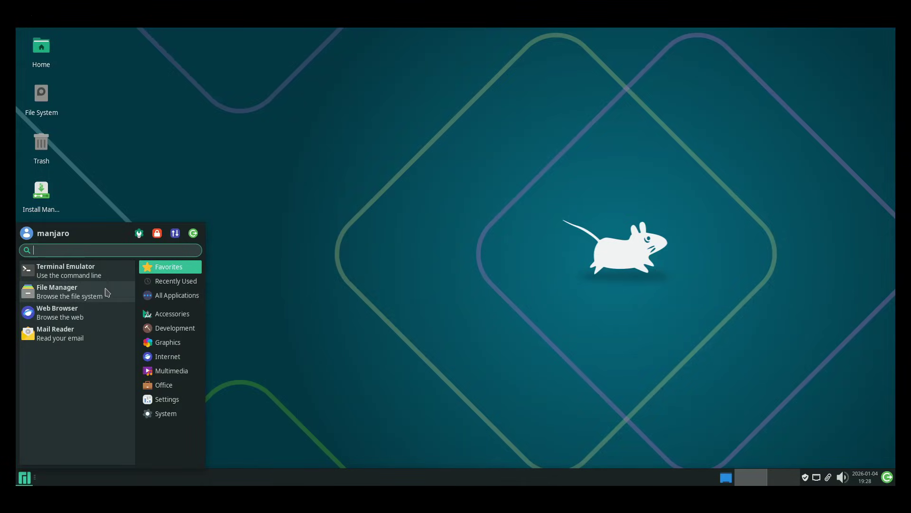
type("task")
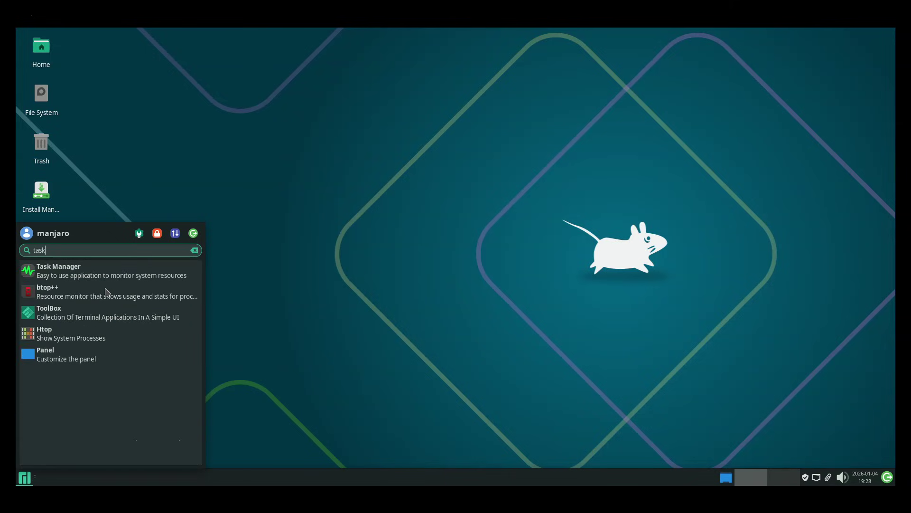
left_click(94, 270)
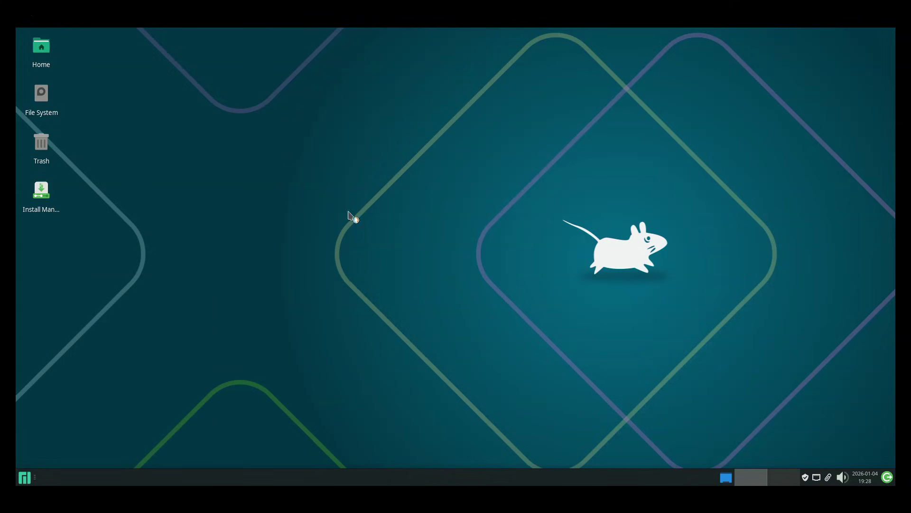
left_click(527, 105)
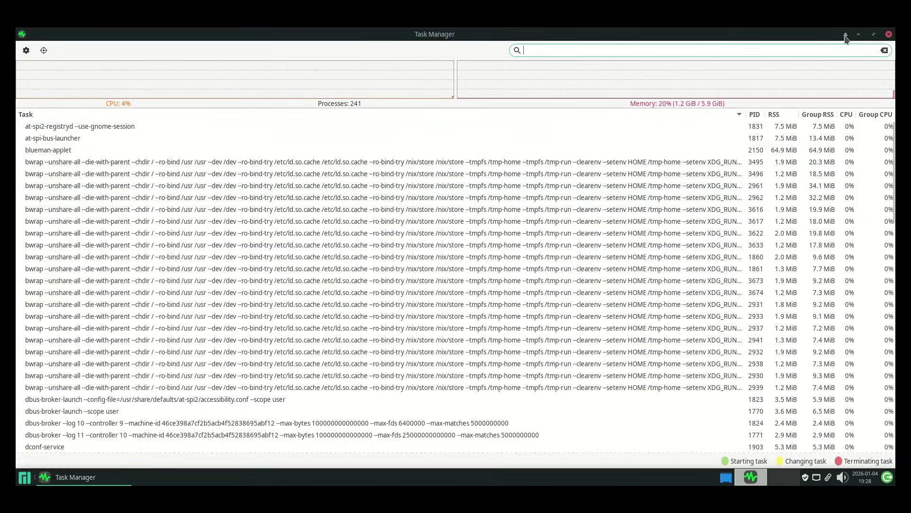
left_click(889, 34)
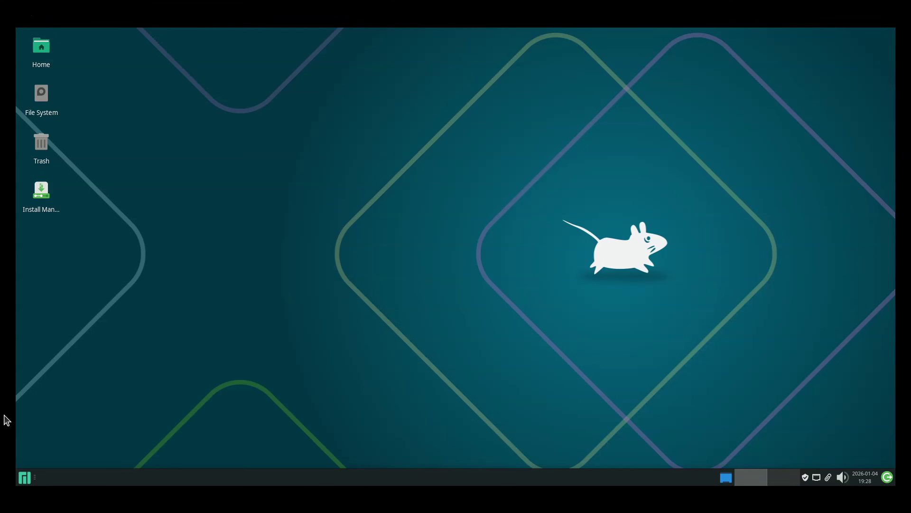
Step: Browse the Accessories, Graphics, Office and System categories under Applications in the desktop context menu
right_click(67, 46)
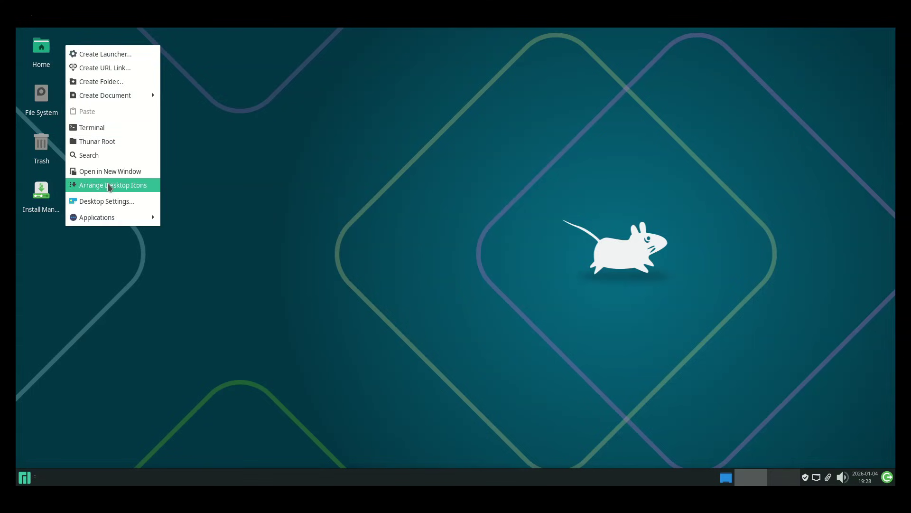
mouse_move(109, 217)
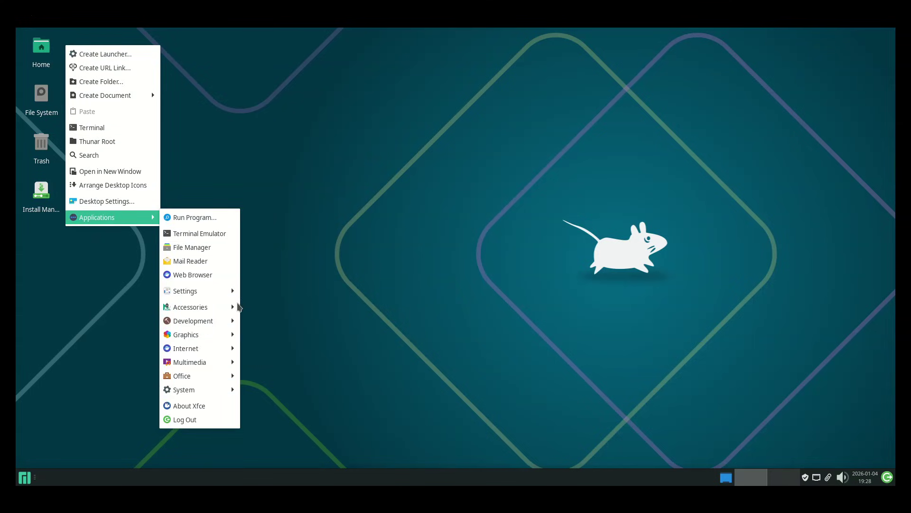
mouse_move(236, 308)
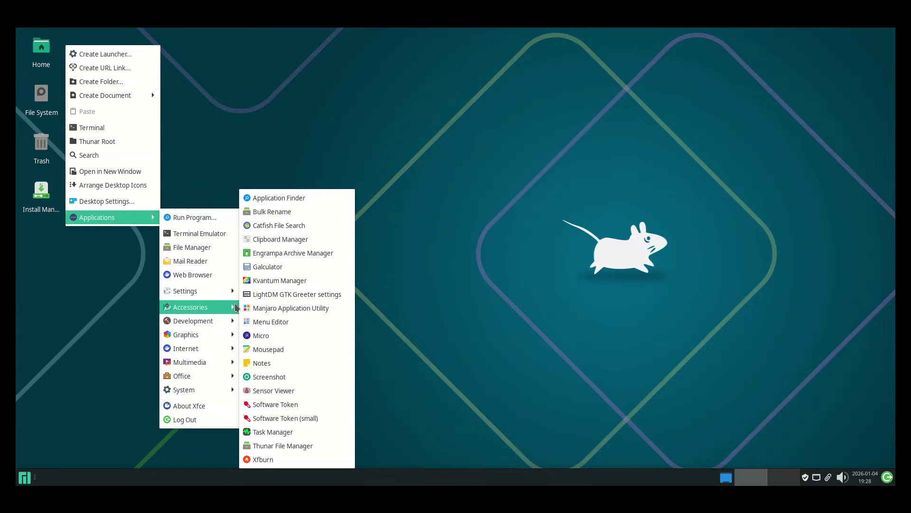
mouse_move(223, 335)
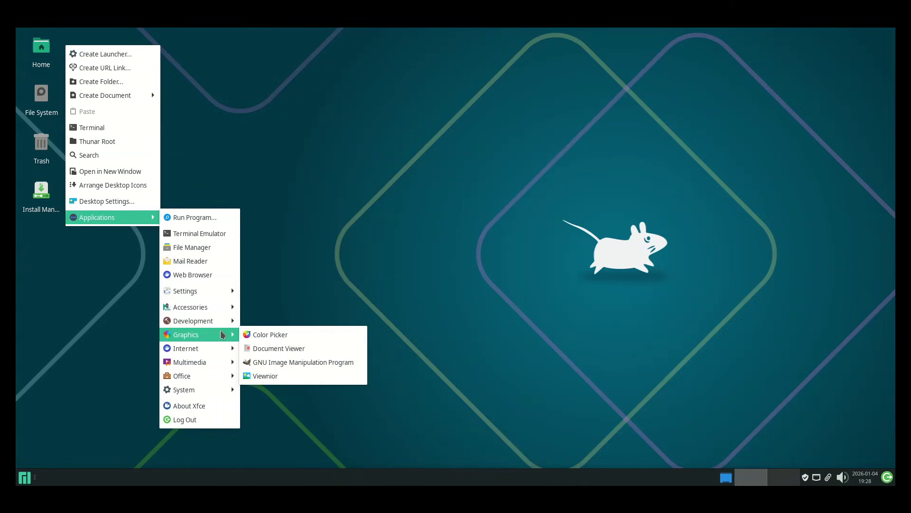
mouse_move(214, 367)
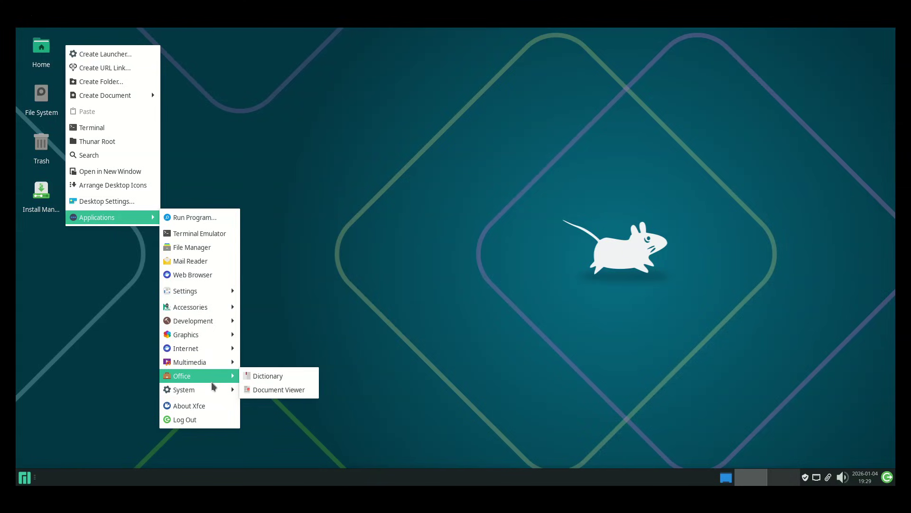
mouse_move(211, 393)
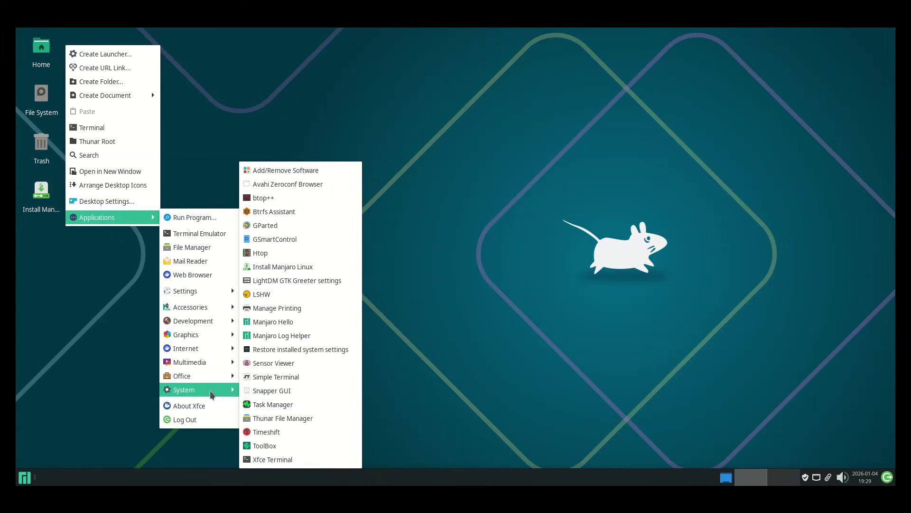
Step: View the system details in About Xfce and close the window
left_click(208, 407)
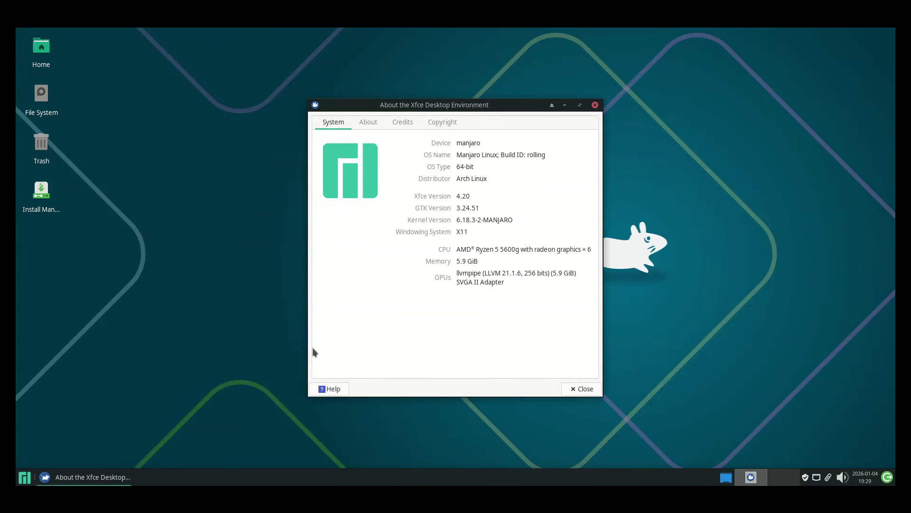
left_click(596, 105)
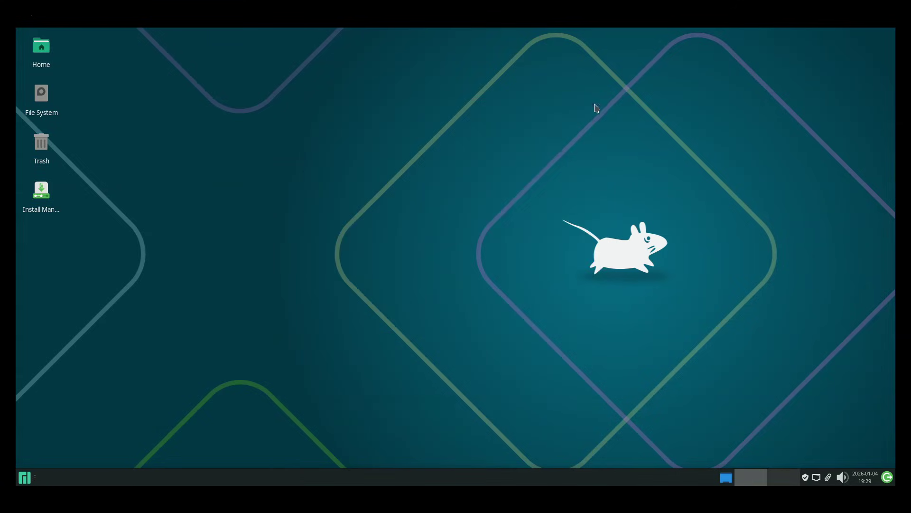
Step: Open the Home folder in Thunar, view the file manager's version information, and close both windows
double_click(37, 46)
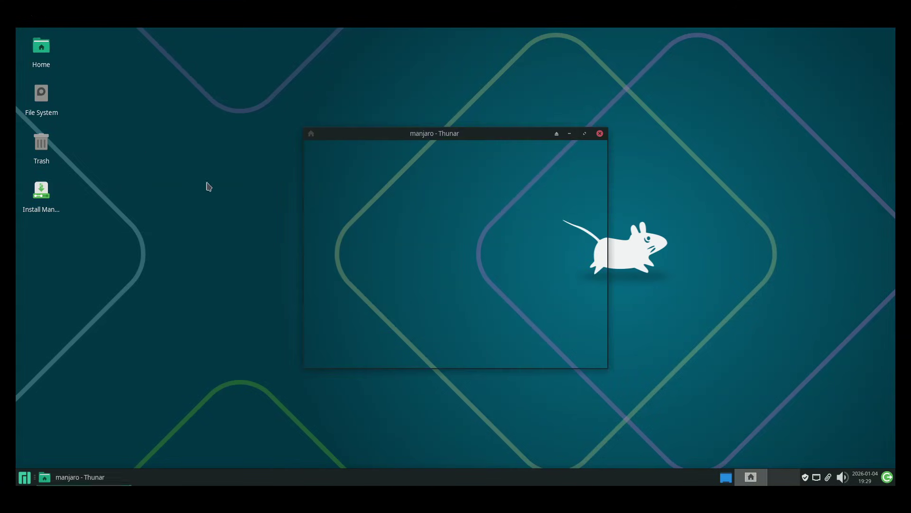
left_click(423, 148)
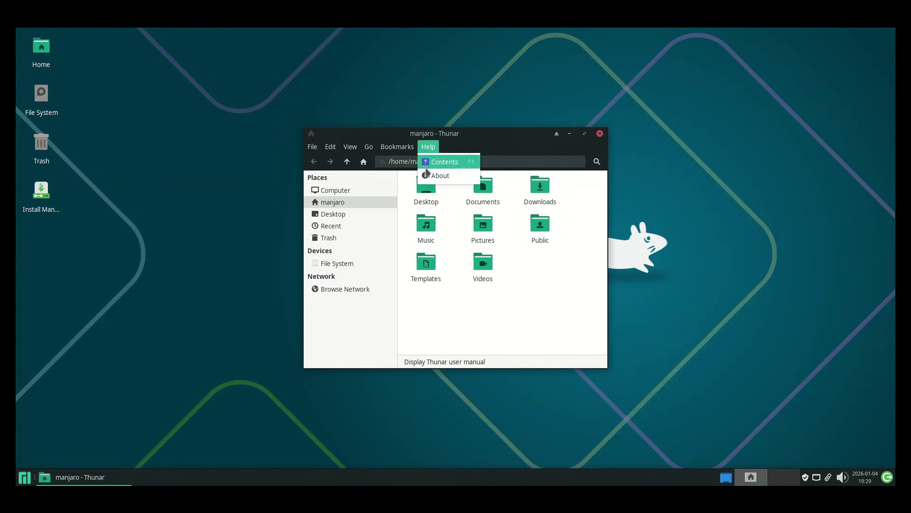
left_click(433, 175)
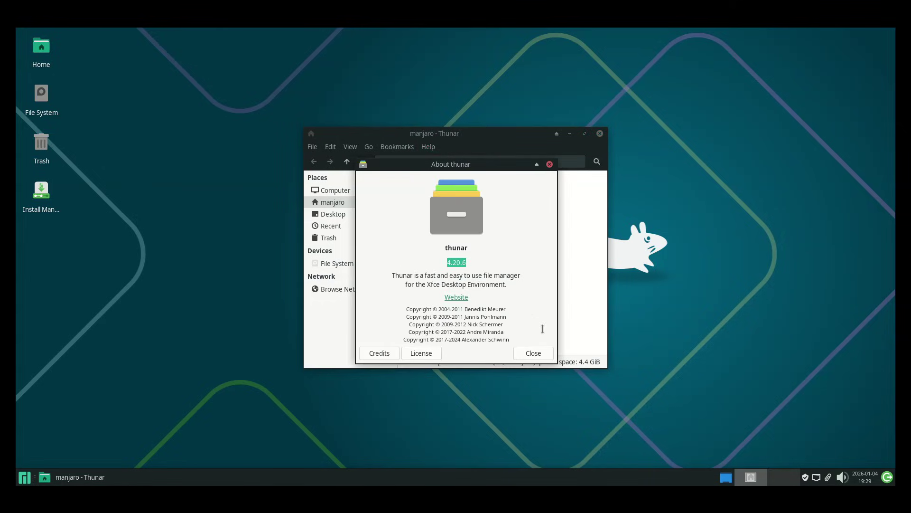
left_click(546, 351)
left_click(599, 133)
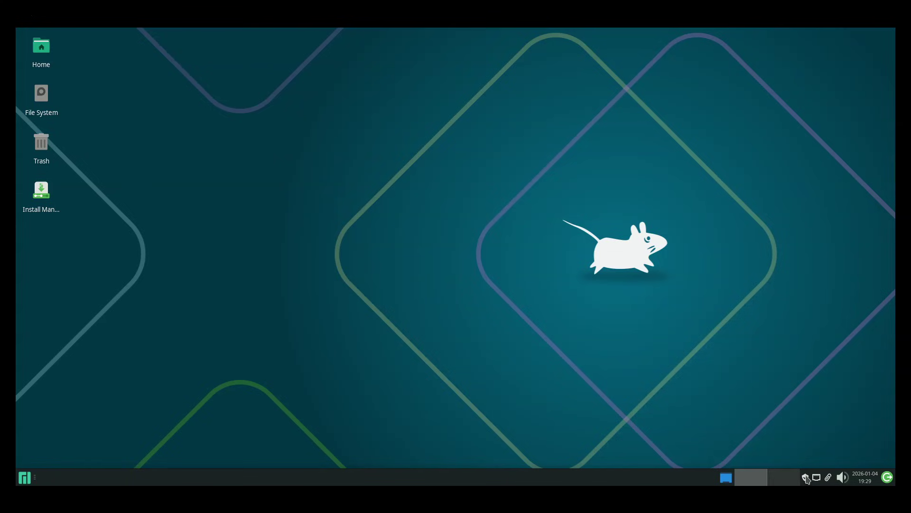
Step: Look through the panel's status items, view the Browse page of Add/Remove Software, and close it
left_click(820, 478)
left_click(825, 480)
left_click(827, 481)
left_click(842, 477)
left_click(843, 478)
left_click(854, 479)
left_click(861, 479)
left_click(862, 477)
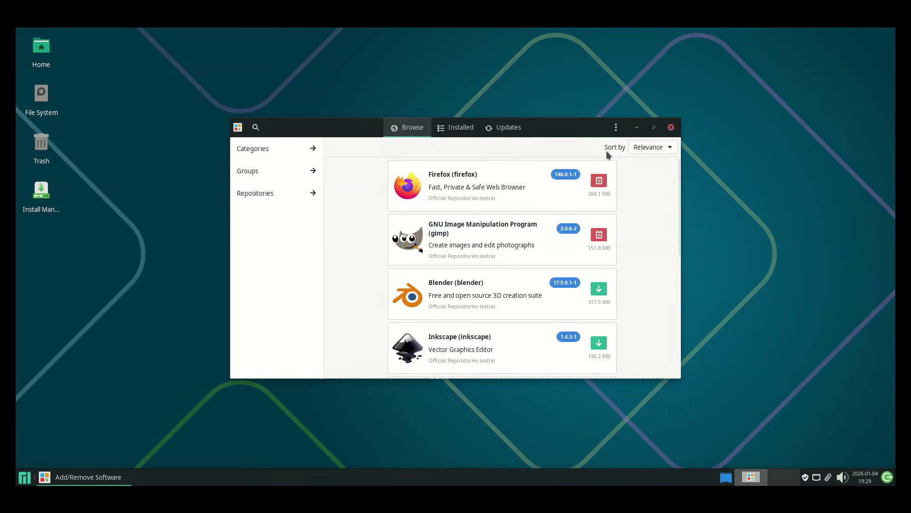
left_click(671, 128)
Step: Open the Xfce Settings manager from the application menu and look through its Personal, Hardware and System sections
right_click(154, 105)
left_click(178, 357)
left_click(30, 476)
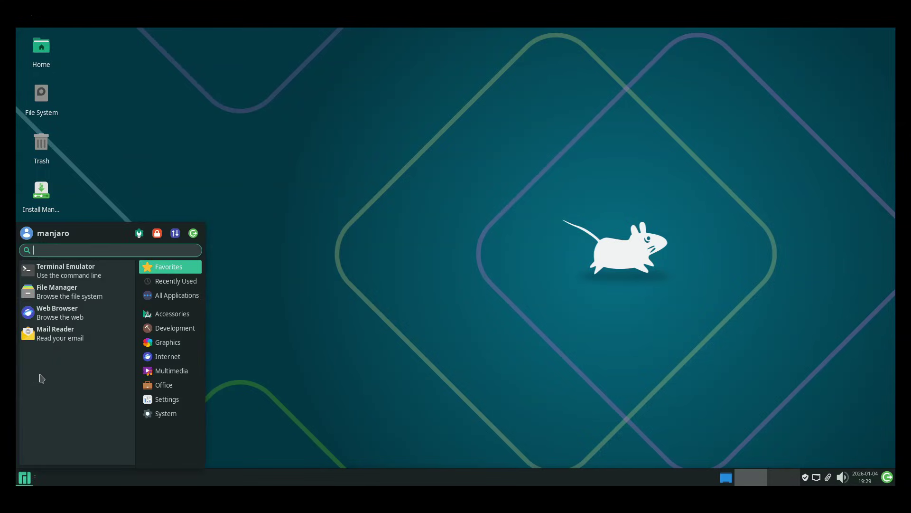
left_click(139, 232)
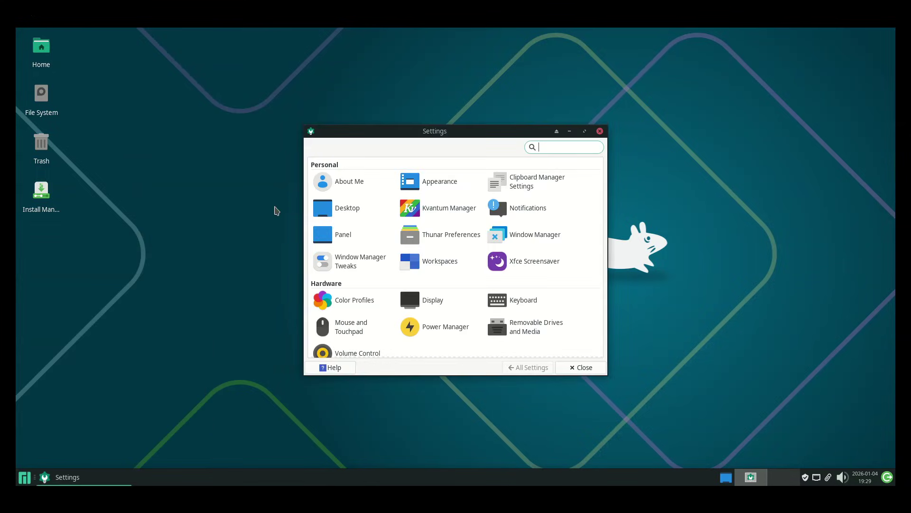
scroll(338, 313, "down", 5)
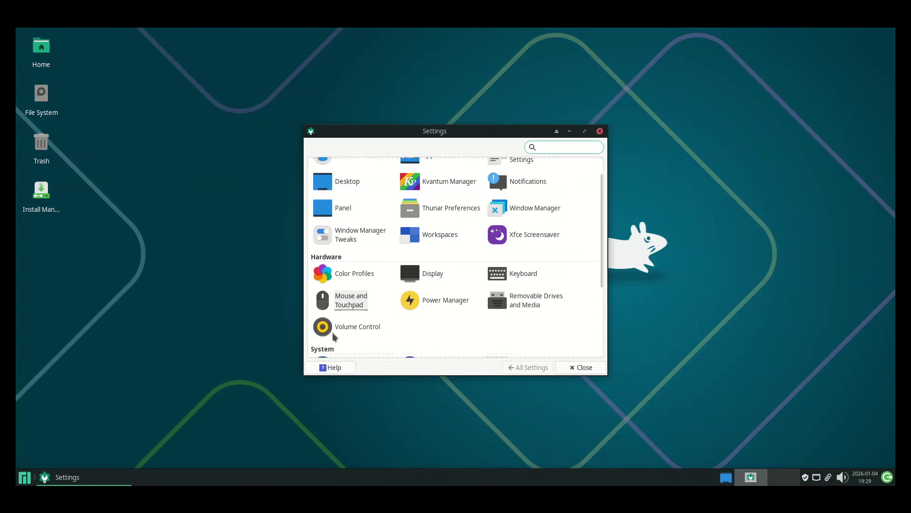
scroll(335, 338, "up", 5)
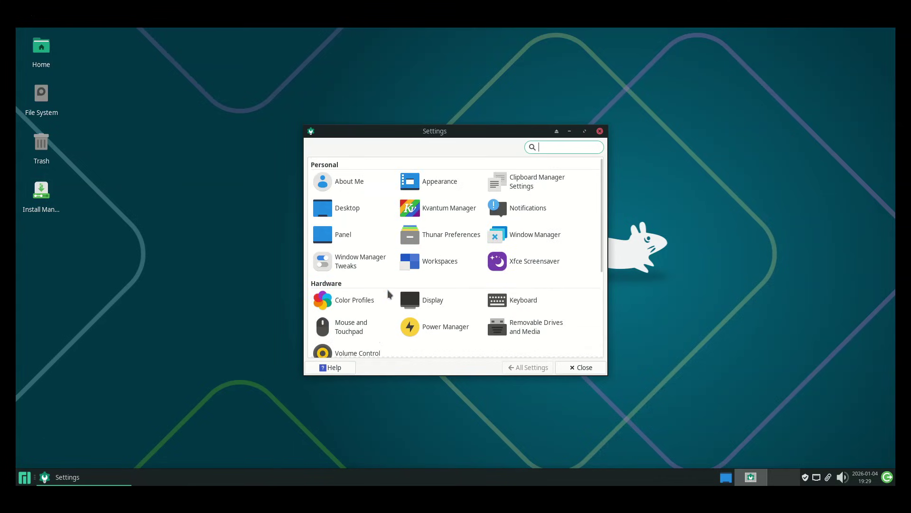
Step: View the available style and icon themes in the Appearance settings and close the window
left_click(410, 182)
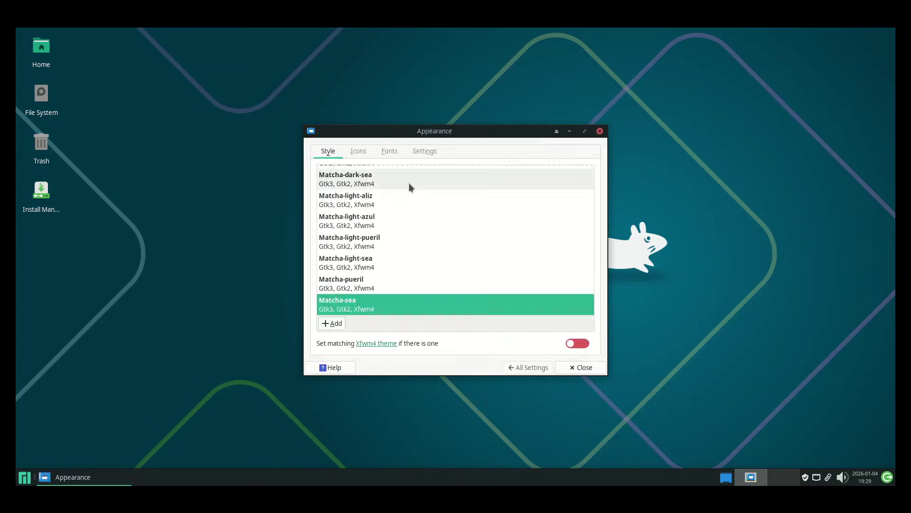
left_click(358, 150)
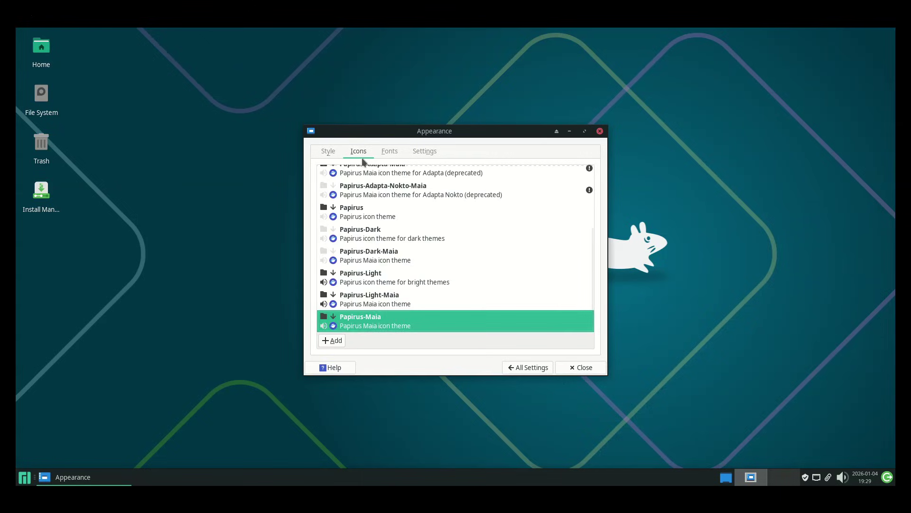
left_click(599, 131)
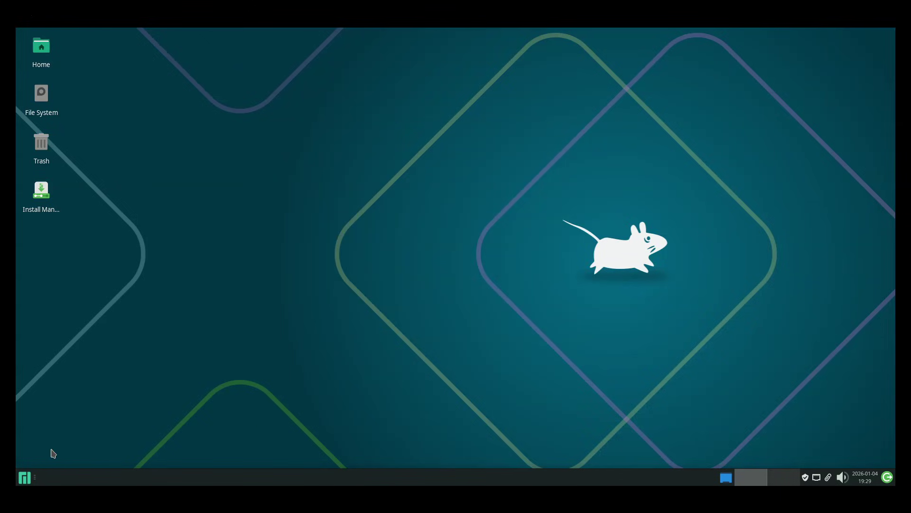
Step: Shut down the Manjaro Xfce live session from the application menu's log out options
left_click(24, 477)
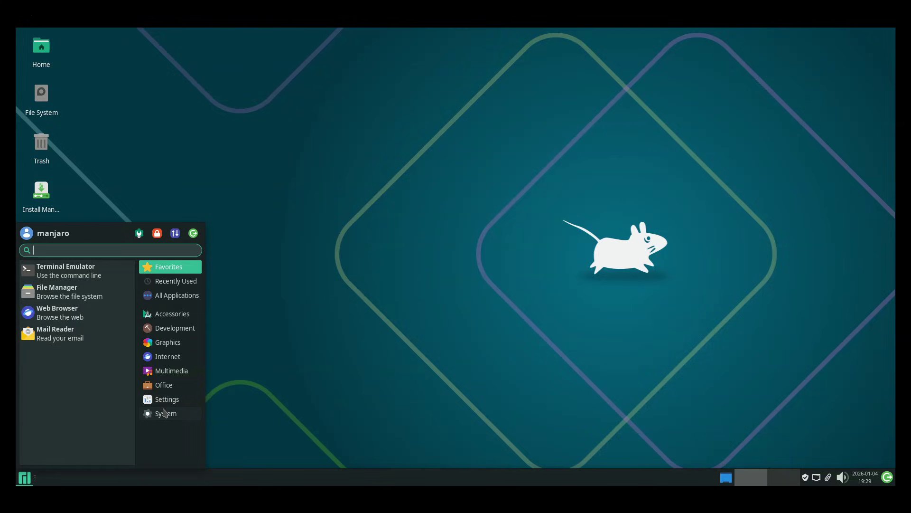
left_click(193, 234)
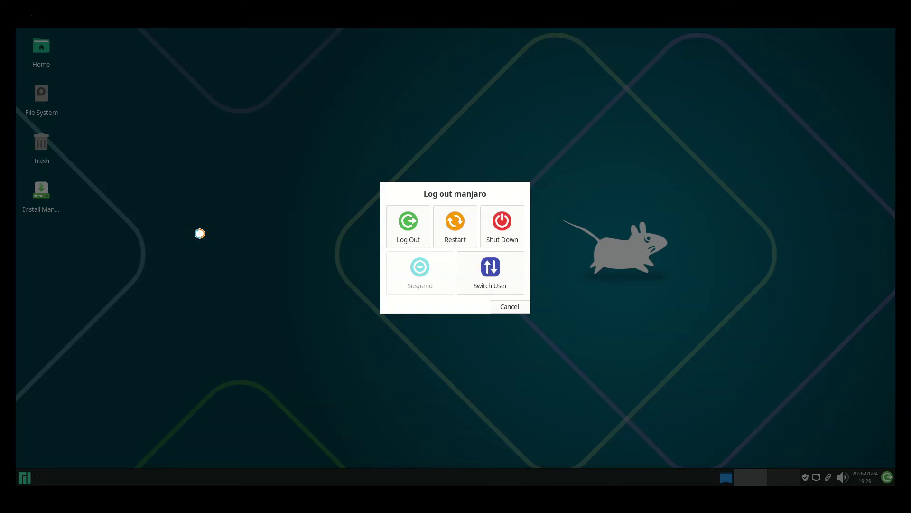
left_click(502, 239)
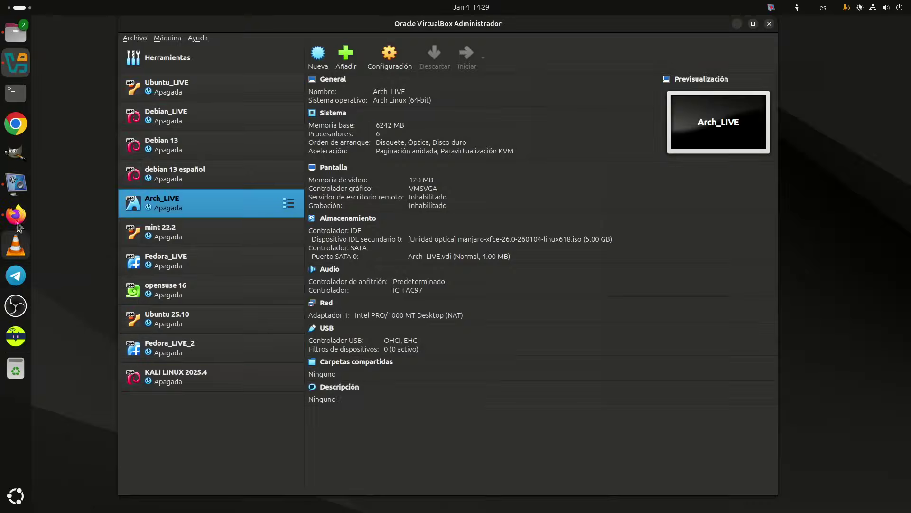
Step: Switch to the vokoscreenNG screen recorder and maximize its window
left_click(16, 183)
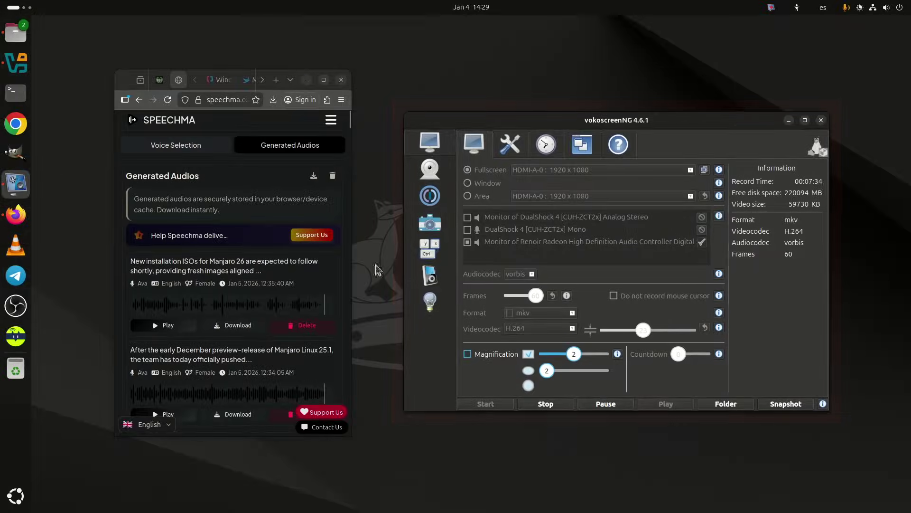
left_click(805, 120)
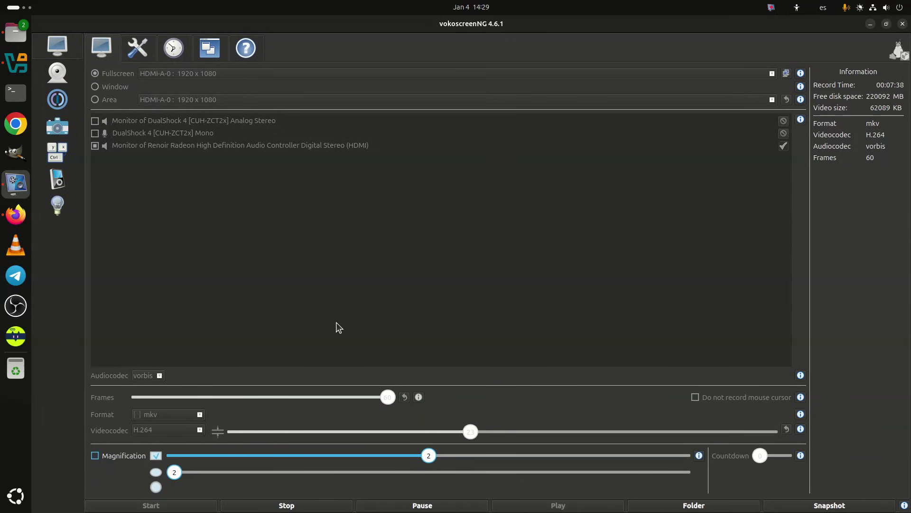